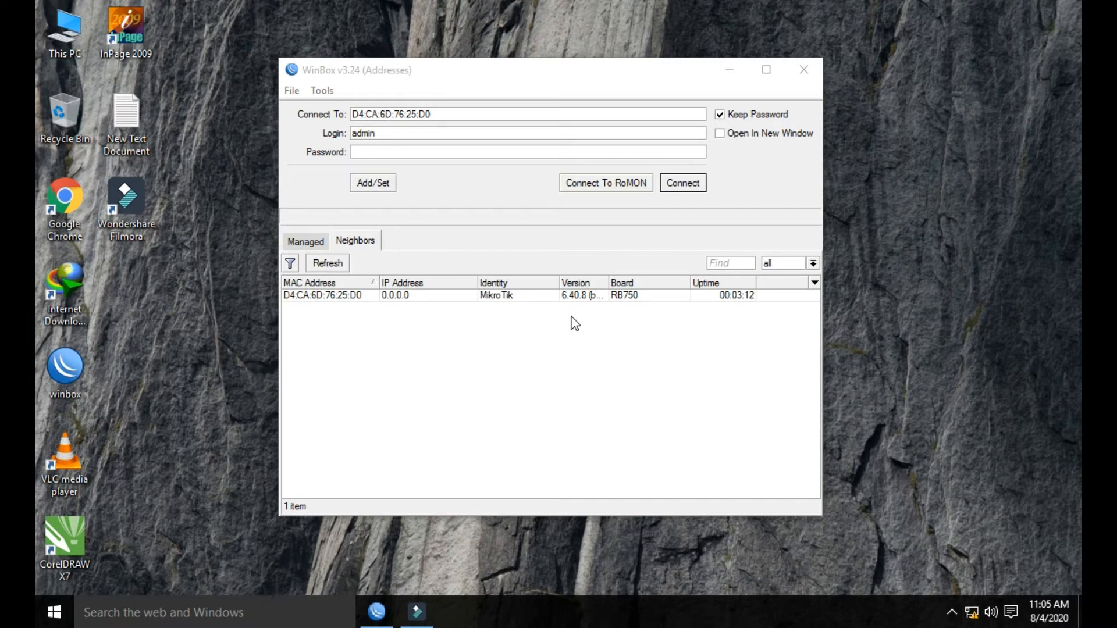
- Connect to the discovered MikroTik RB750 router with the admin login
click(375, 296)
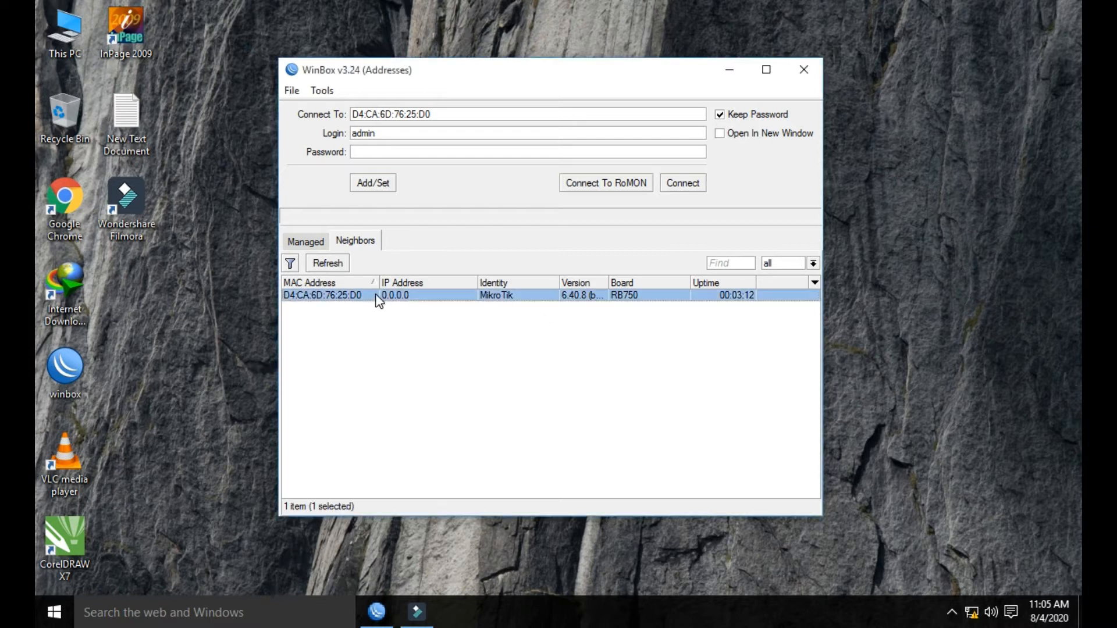
click(698, 184)
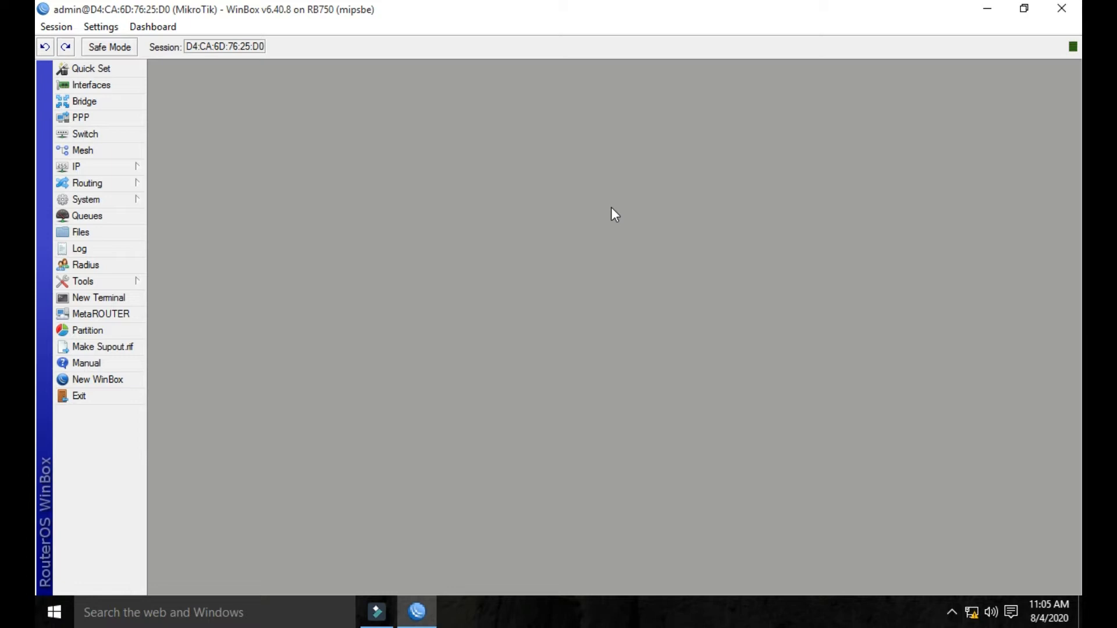
click(99, 167)
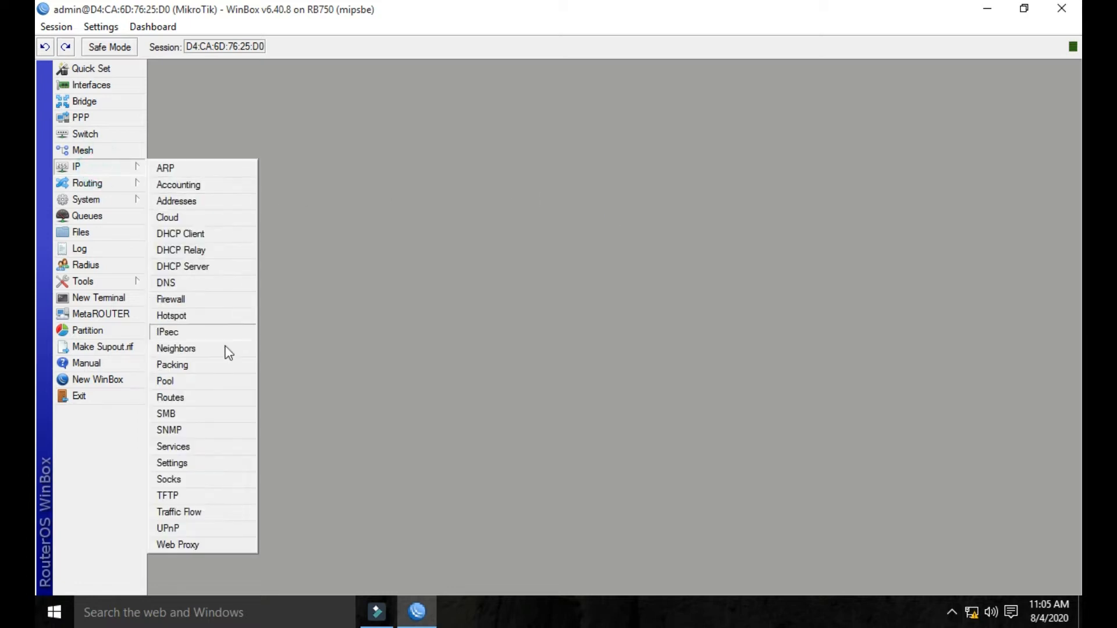
click(201, 382)
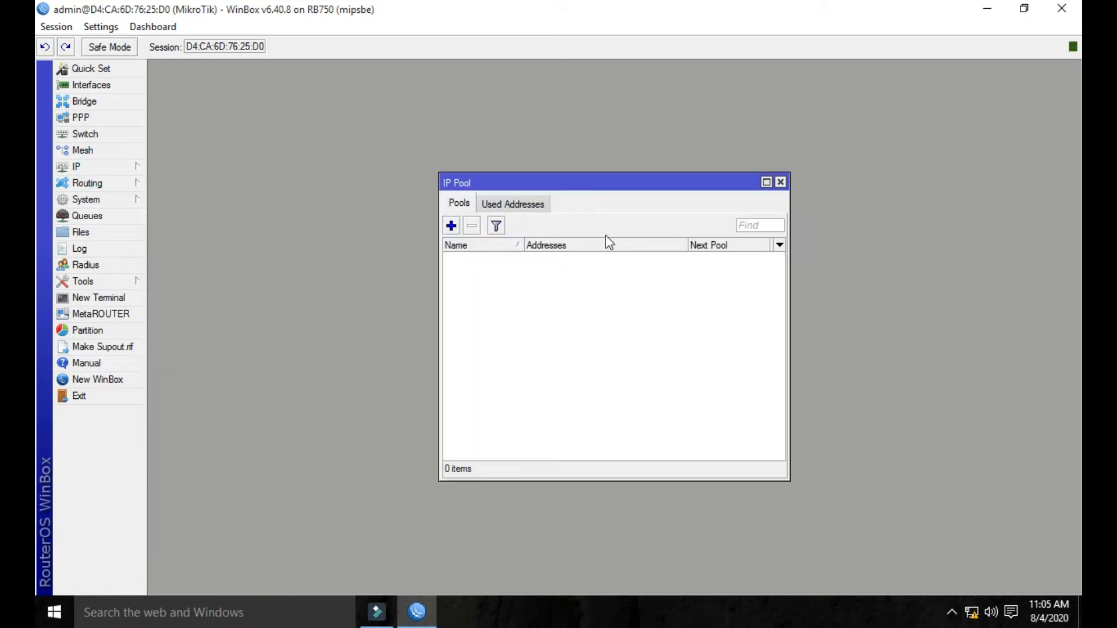
drag(602, 181, 478, 140)
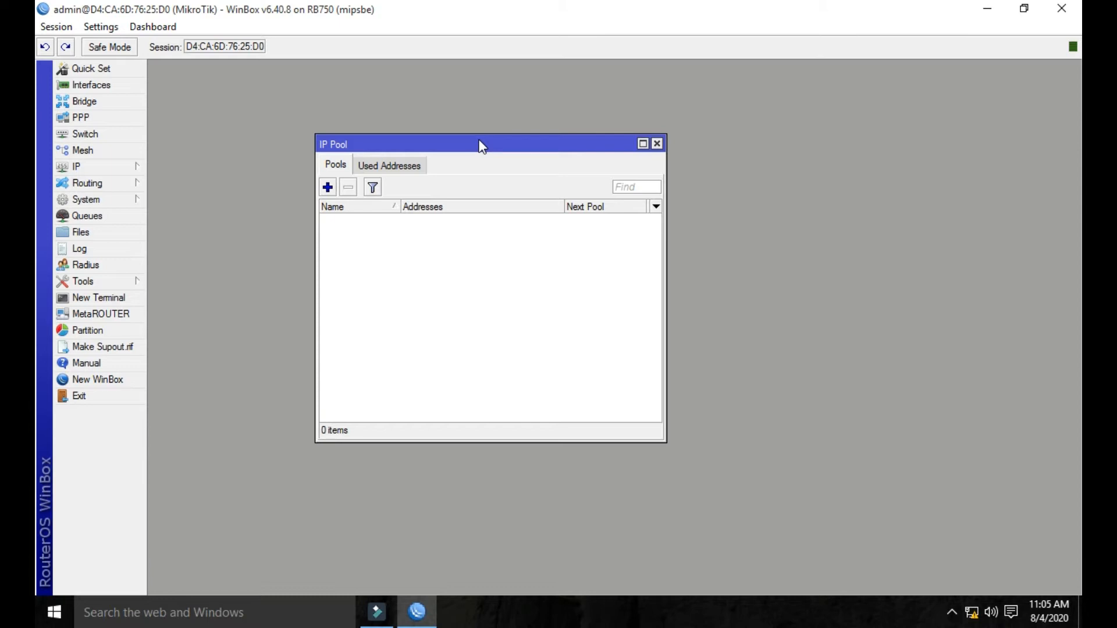
drag(440, 145, 341, 125)
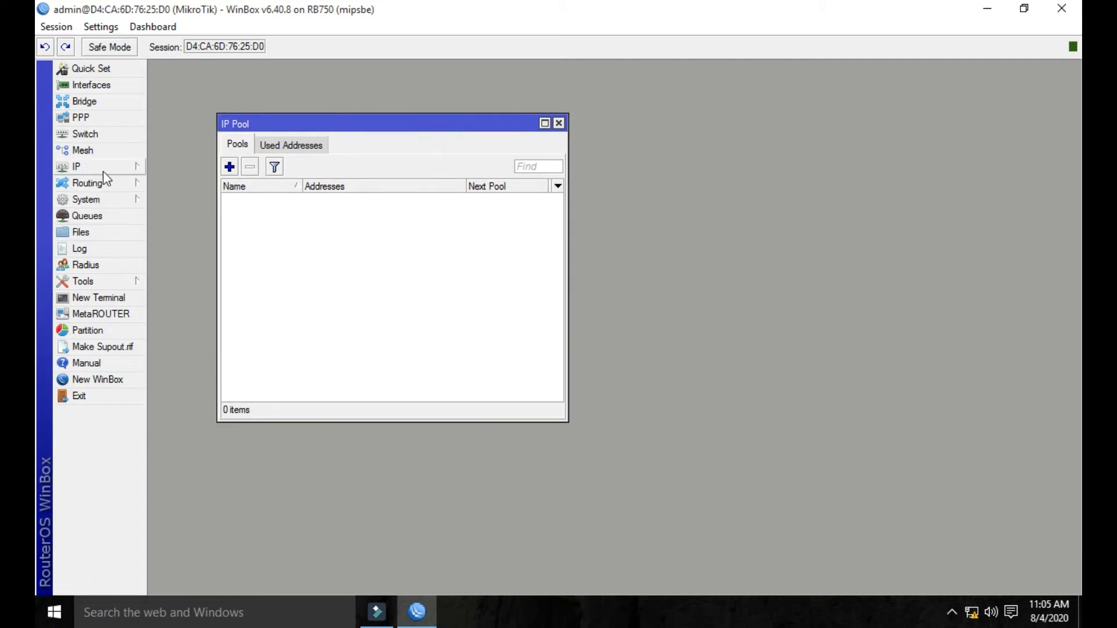
click(559, 122)
- Open the router's IP pool list, widen its window and place it in the middle of the workspace
click(69, 166)
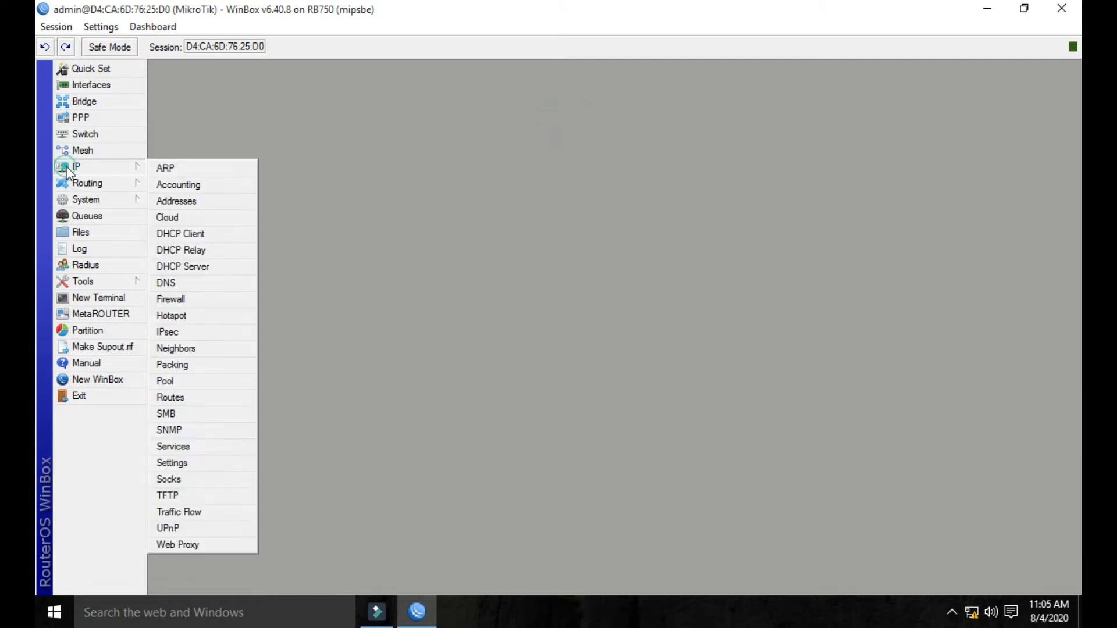
click(166, 381)
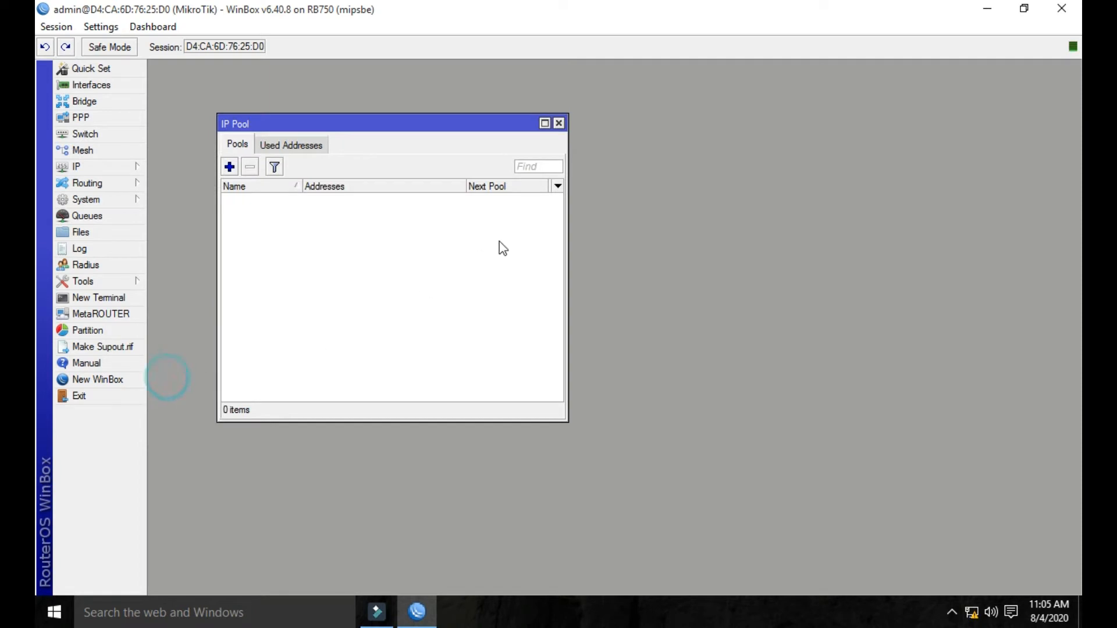
drag(446, 132, 506, 101)
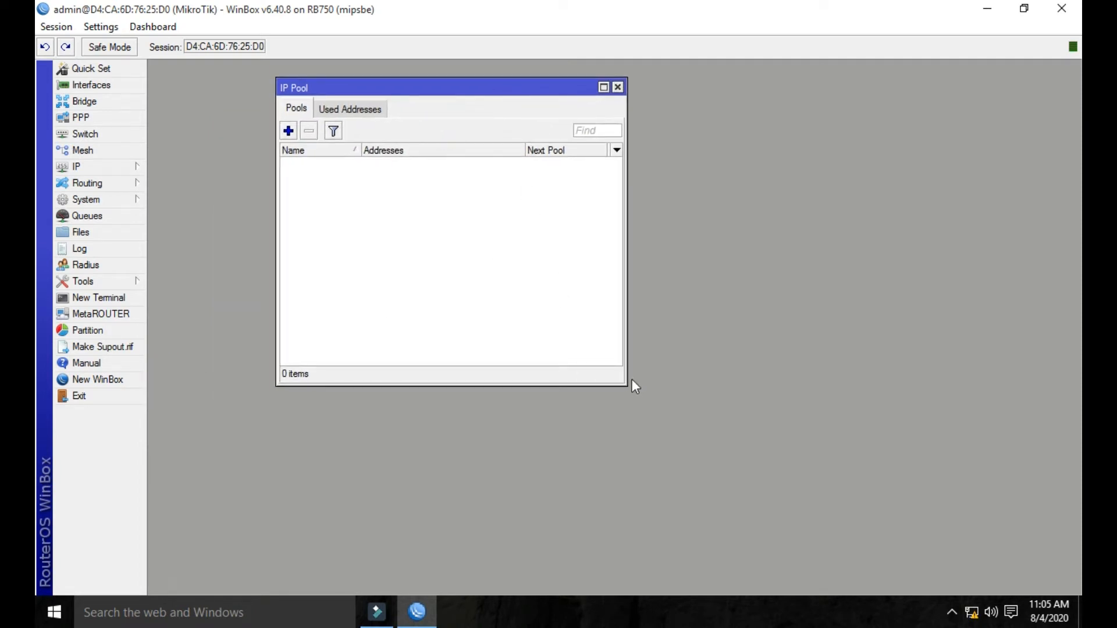
drag(623, 367, 860, 366)
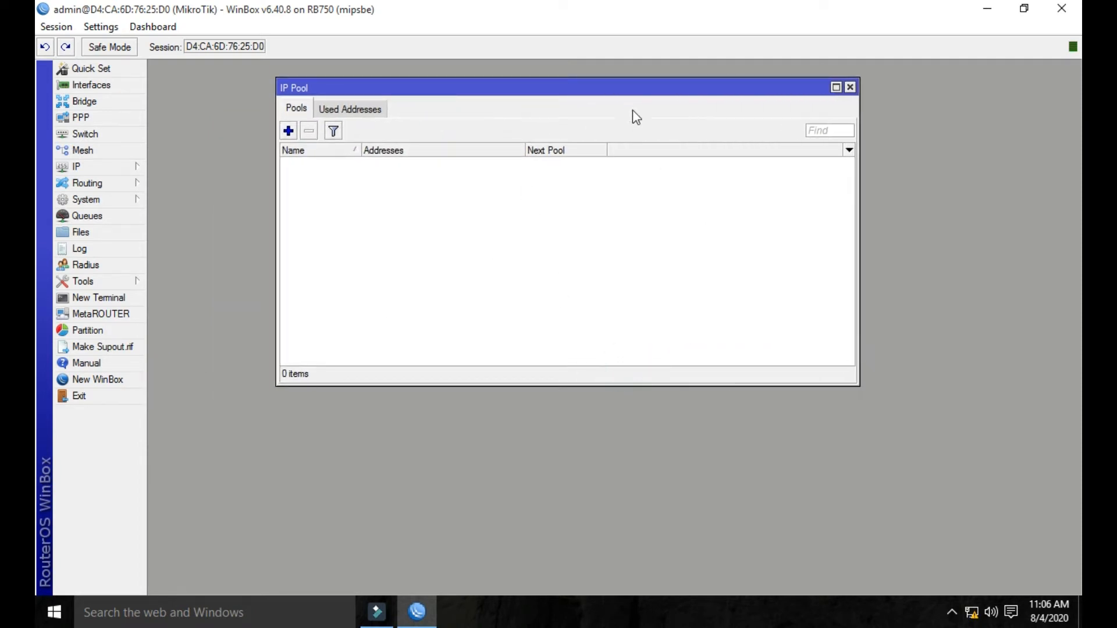
drag(626, 93, 632, 189)
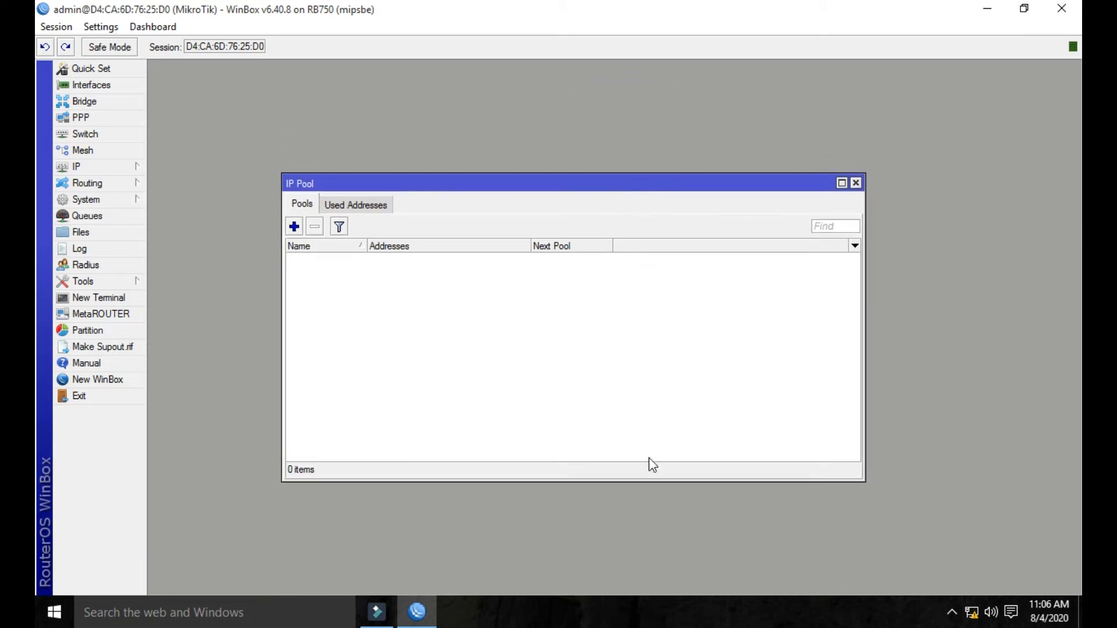
- Start a new IP pool and name it PPPOE+ followed by the first person's name
click(294, 226)
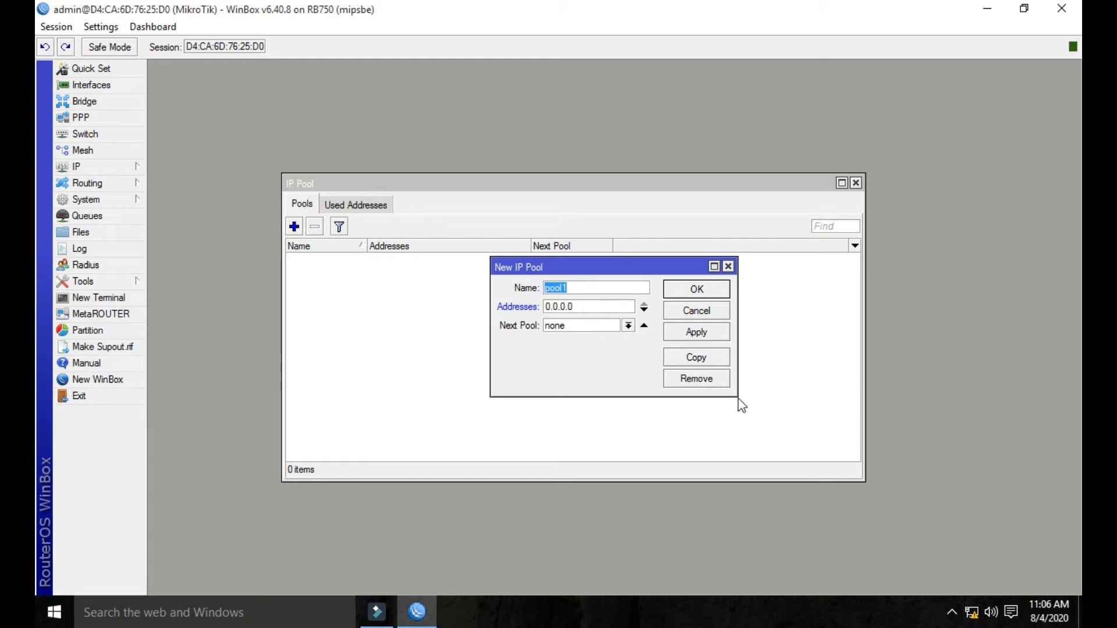
drag(735, 393, 915, 450)
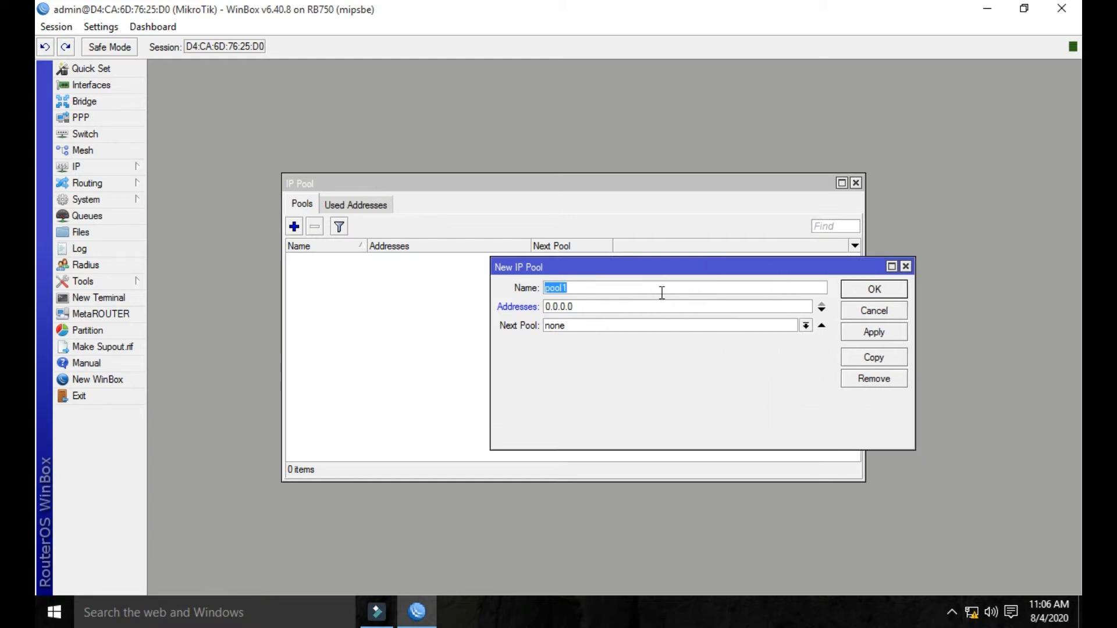
key(BackSpace)
text(P)
key(BackSpace)
text(PPPOE+ATEEQ)
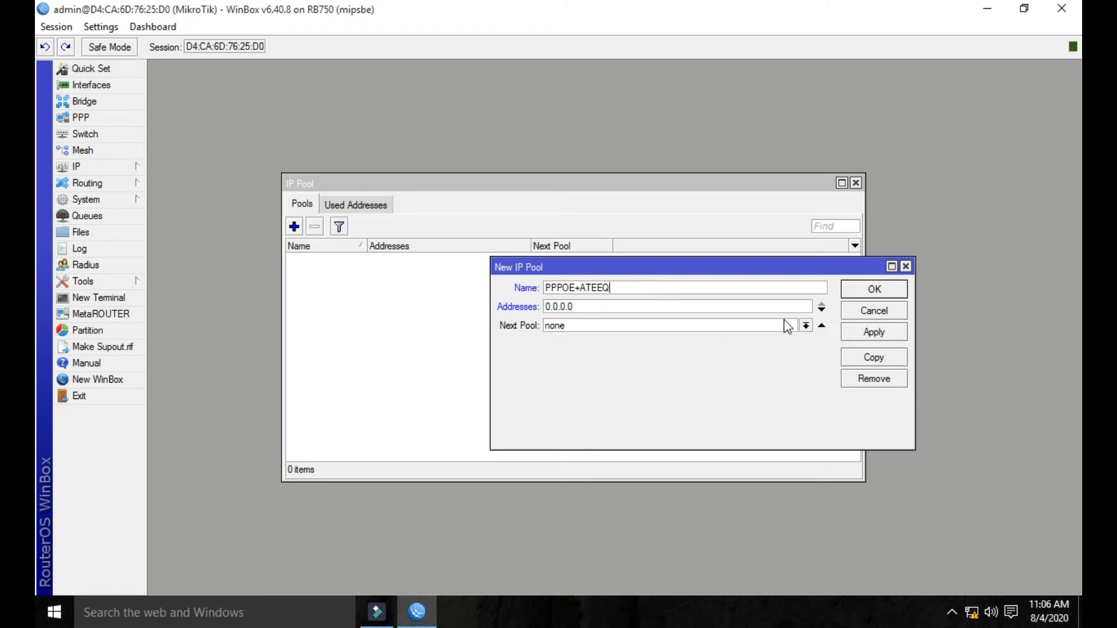
- Set the new pool's address range to 192.168.50.2-192.168.50.5
drag(619, 272, 525, 251)
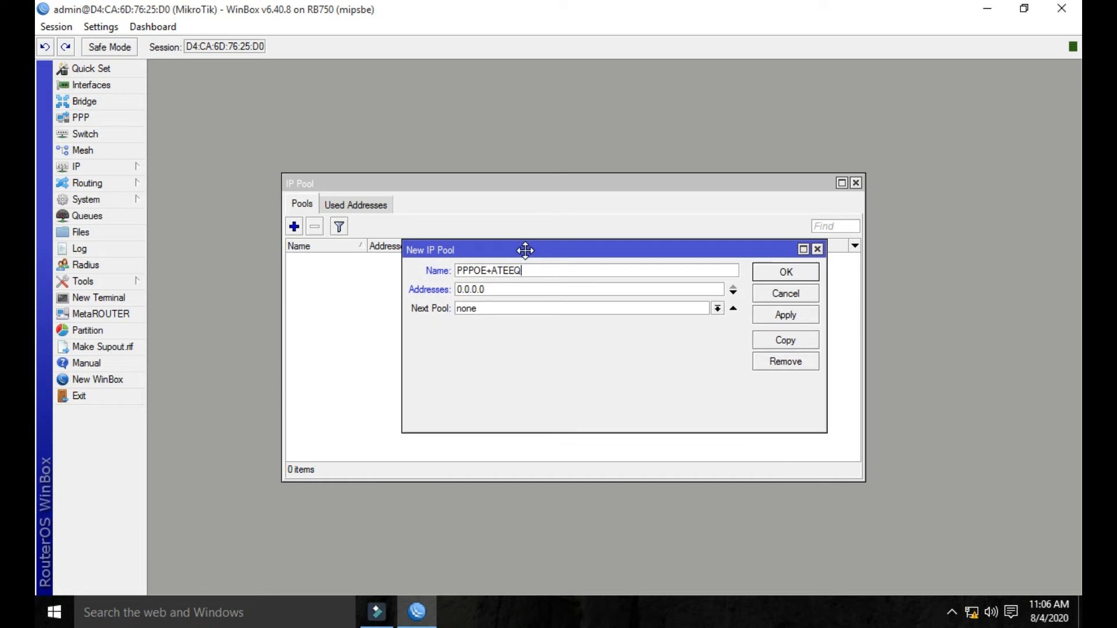
double_click(523, 292)
text(192.168.50)
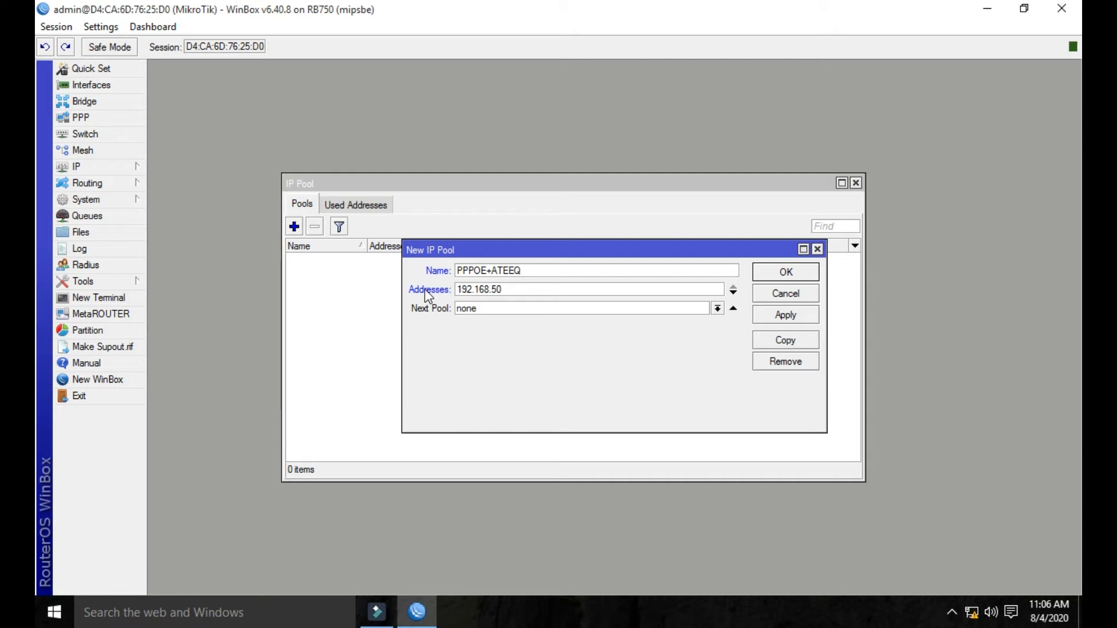
text(.2)
text(-192.168.50.5)
- Examine the first and last addresses of the new pool's range
drag(568, 287, 560, 290)
click(575, 293)
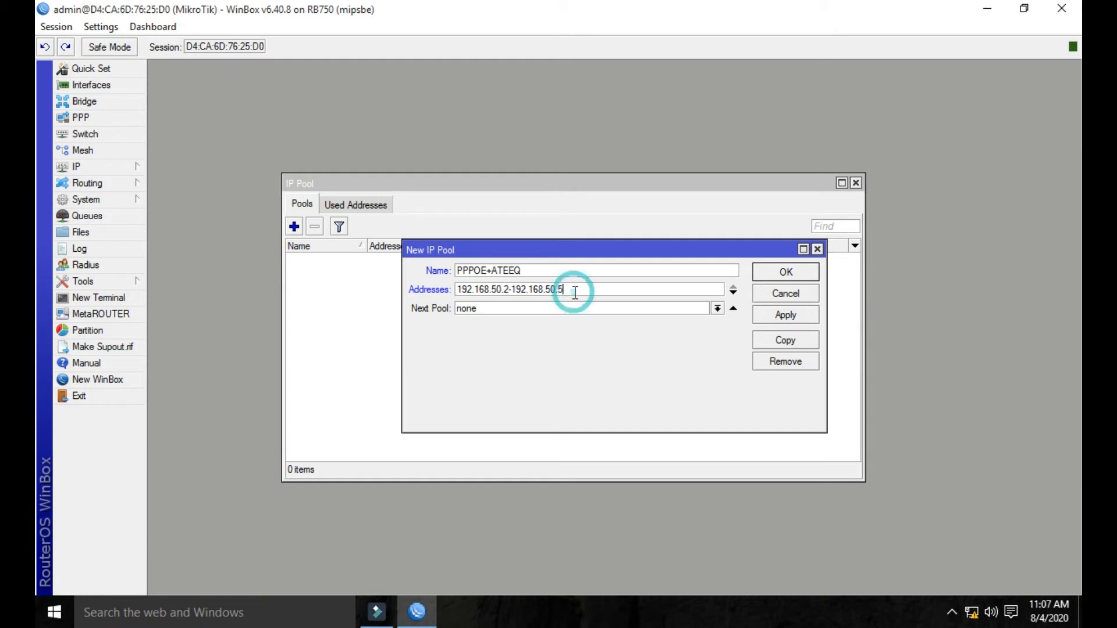
drag(575, 292, 455, 296)
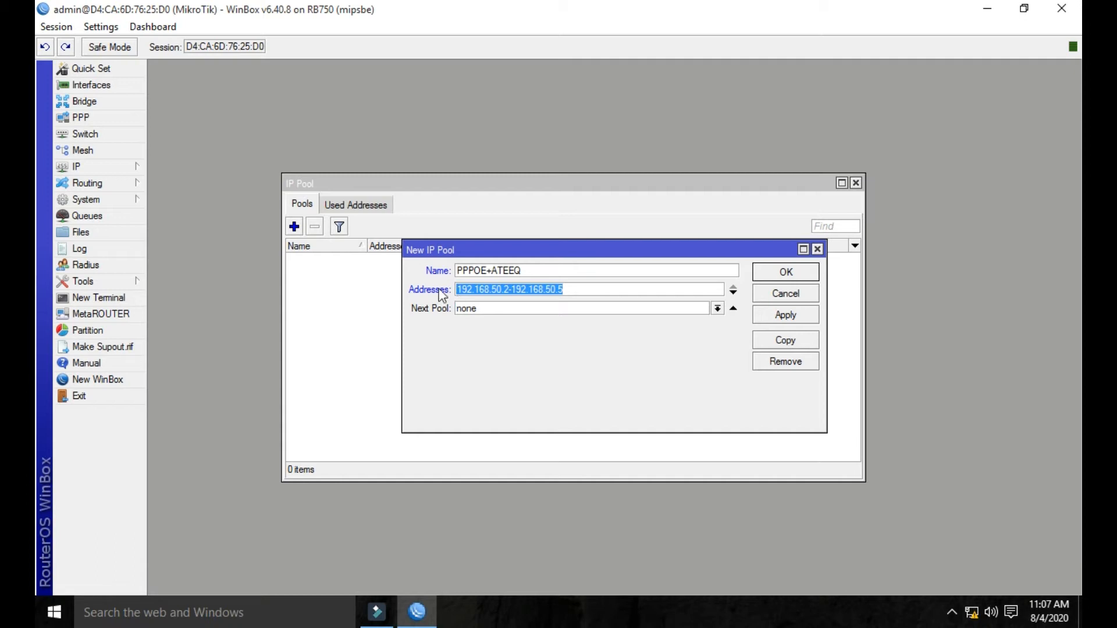
click(578, 290)
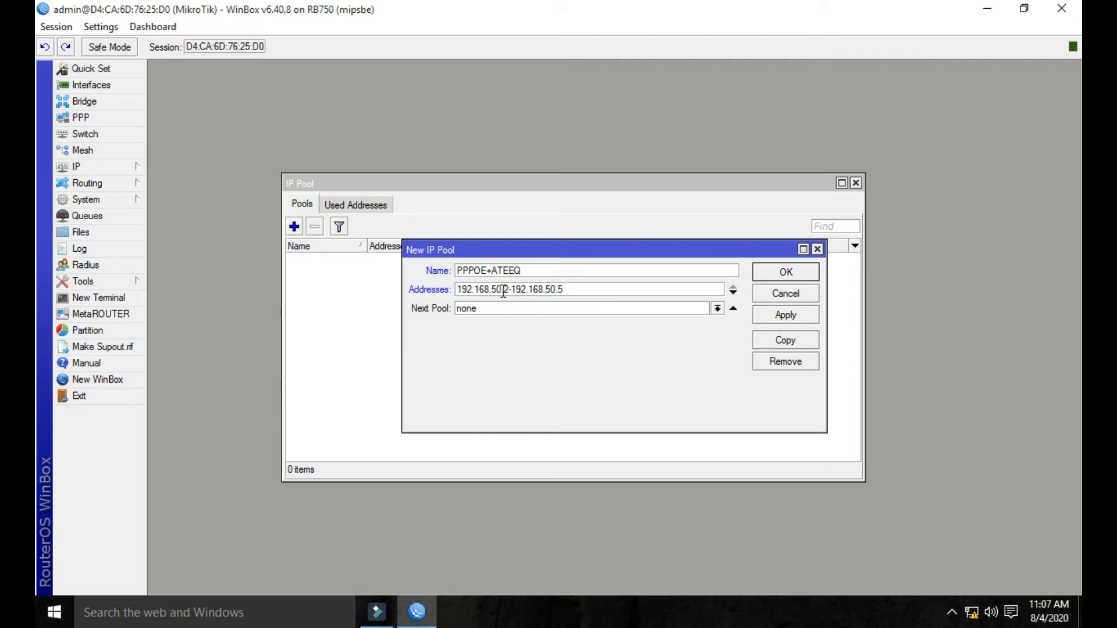
double_click(506, 289)
double_click(559, 288)
drag(579, 290, 457, 291)
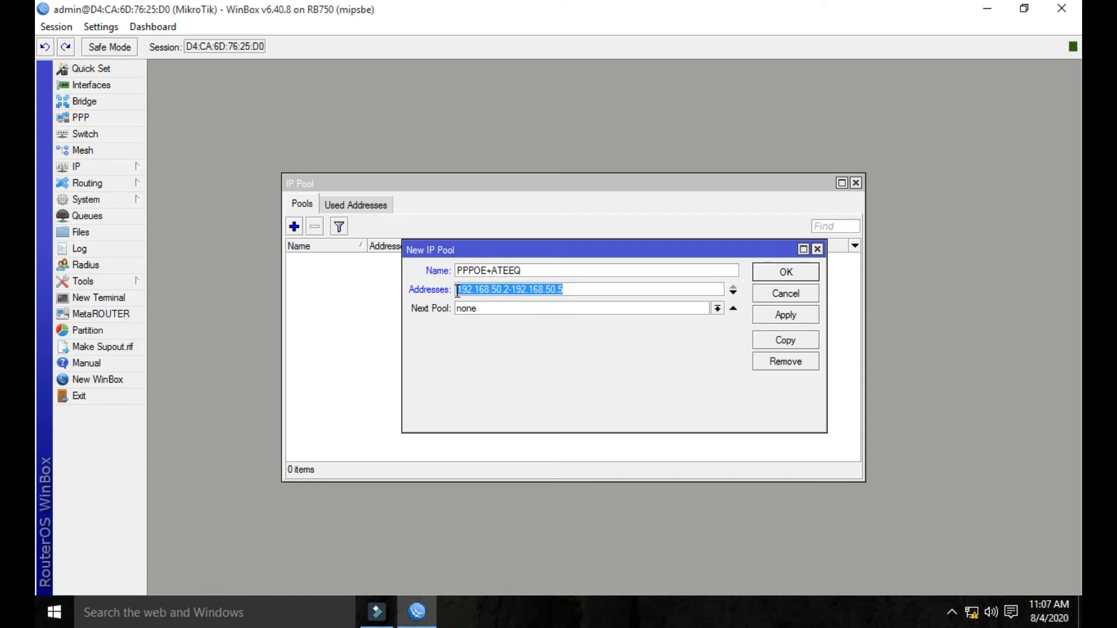
click(580, 289)
drag(550, 291, 454, 294)
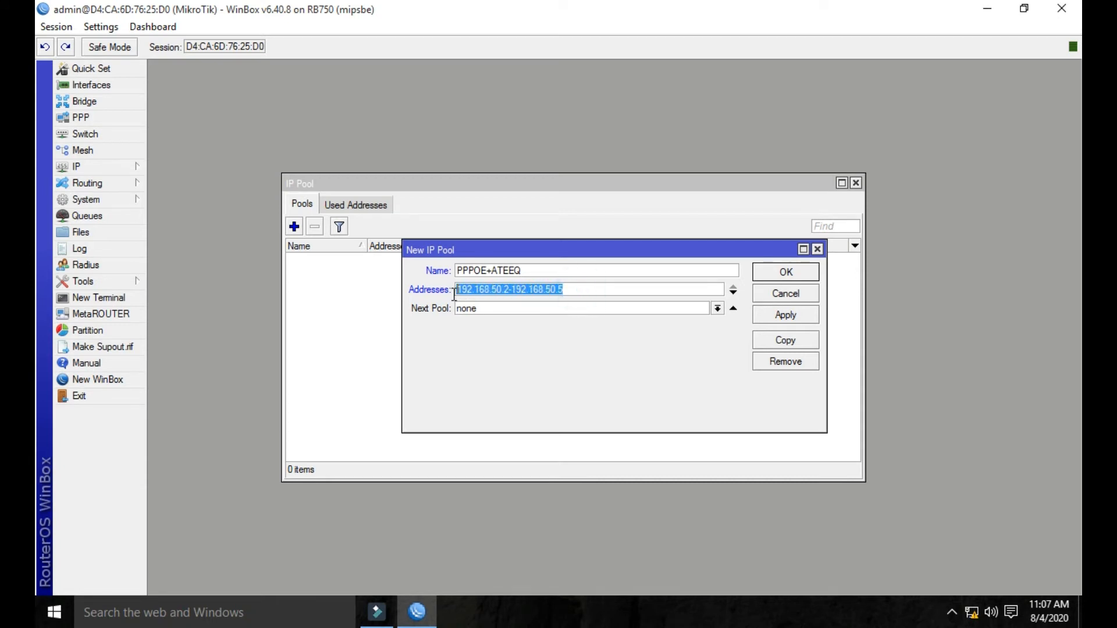
click(573, 289)
double_click(575, 289)
click(578, 289)
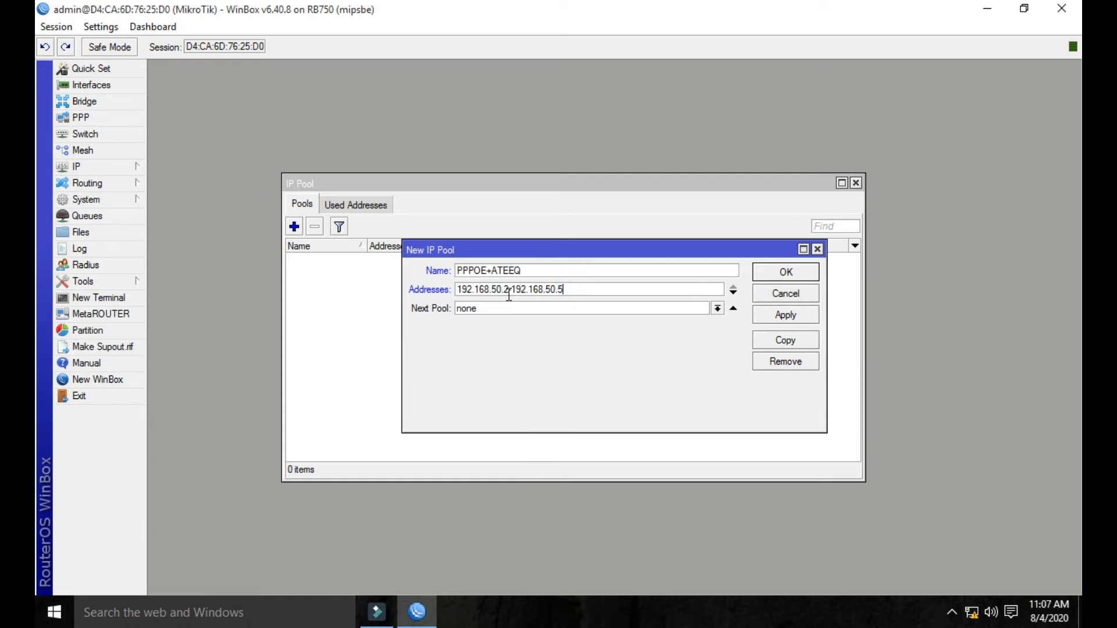
drag(556, 289, 561, 289)
click(575, 291)
- Apply and save the first IP pool
click(758, 315)
click(776, 274)
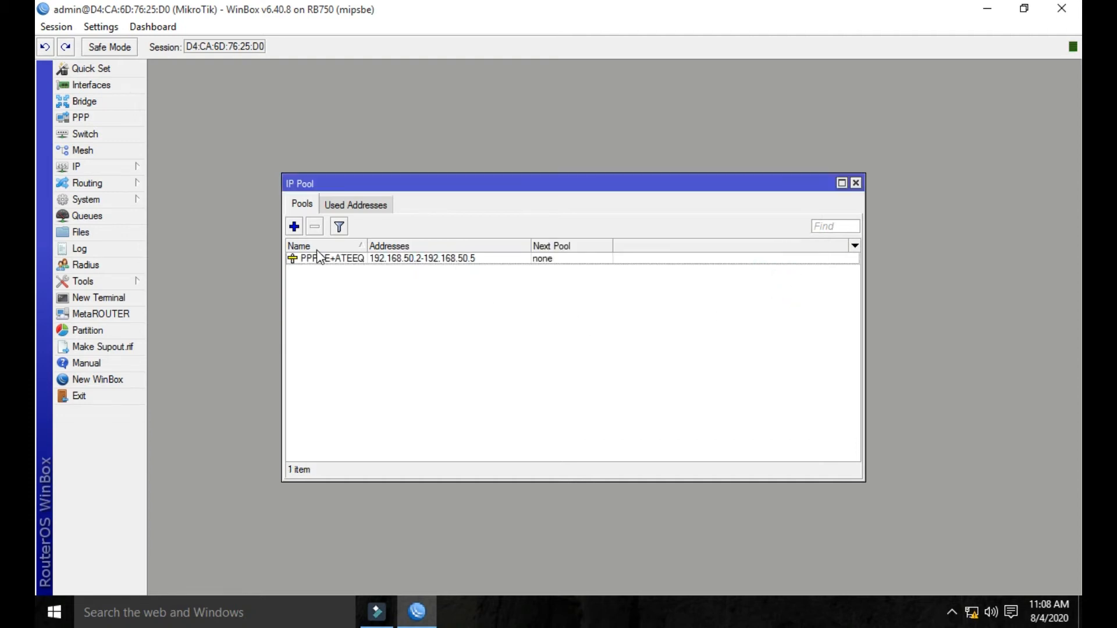
- Add a second IP pool named PPPOE+ plus the second person's name, with addresses 172.22.40.2-172.22.40.9
click(295, 228)
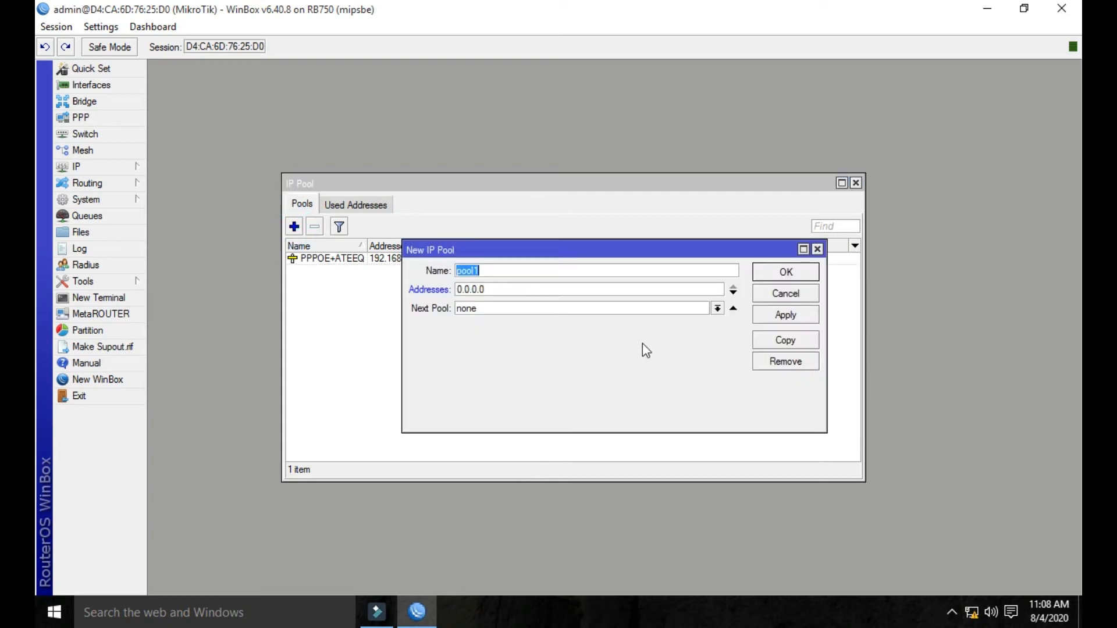
text(PPPOE+REHMAN)
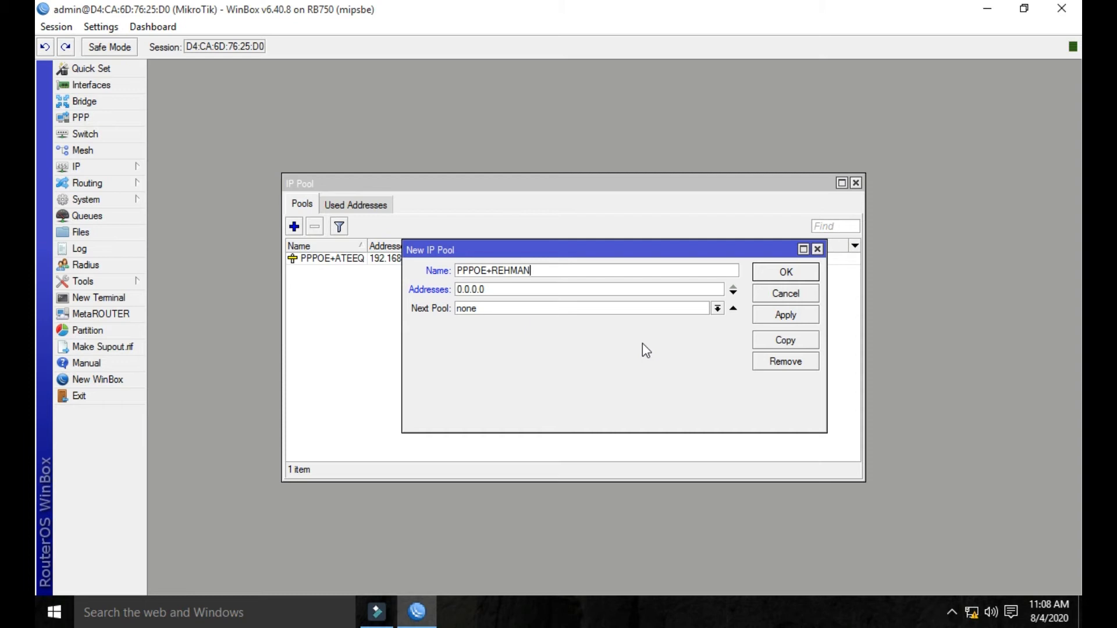
click(579, 293)
text(172.22)
drag(499, 245, 495, 276)
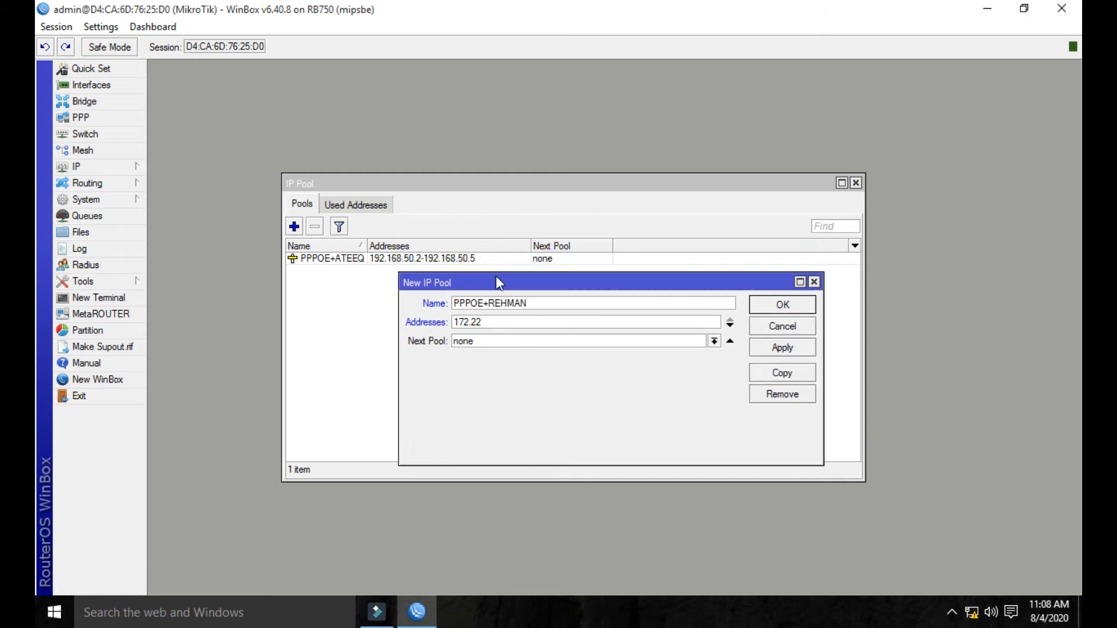
text(.40.2-172.22.40.9)
- Examine the second pool's name and address range
drag(540, 302, 454, 303)
click(529, 303)
drag(529, 304, 488, 304)
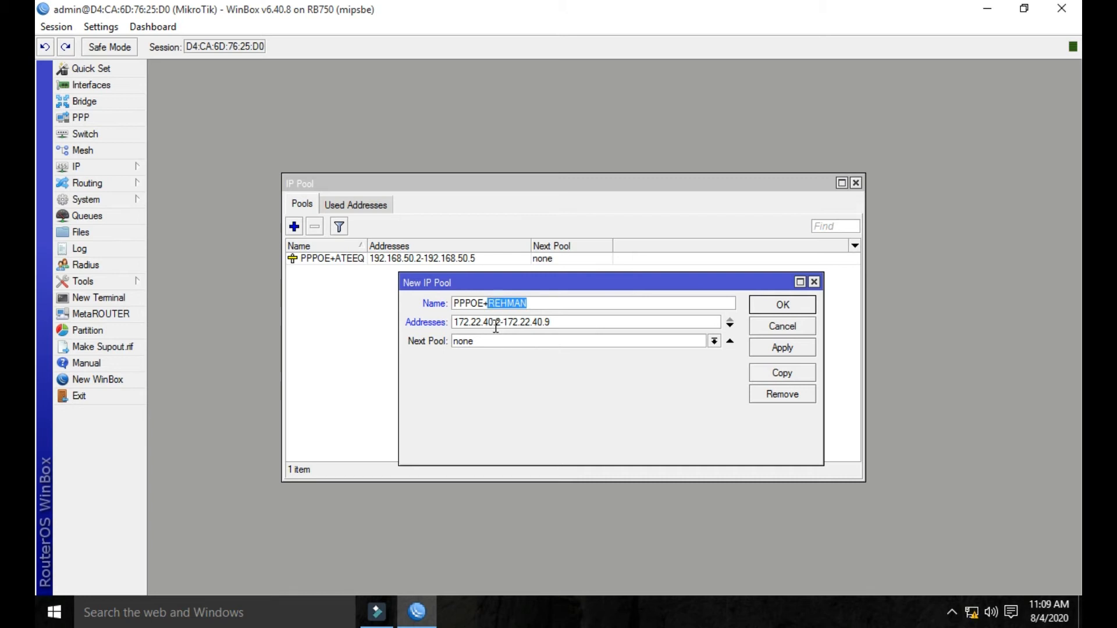
click(552, 322)
drag(552, 322, 457, 327)
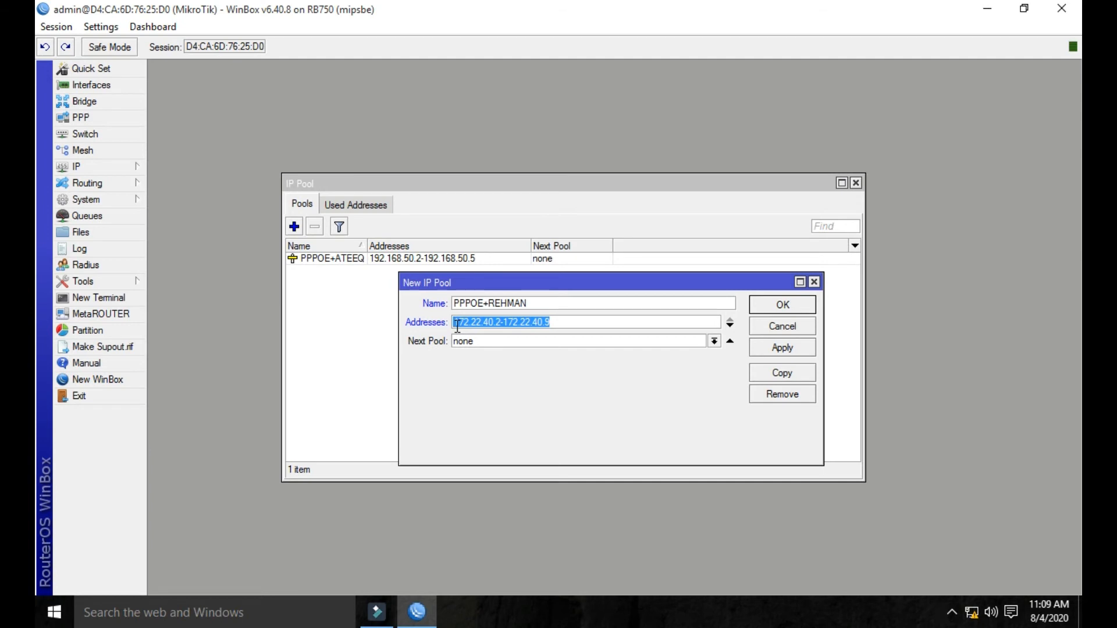
drag(561, 324, 454, 324)
click(555, 322)
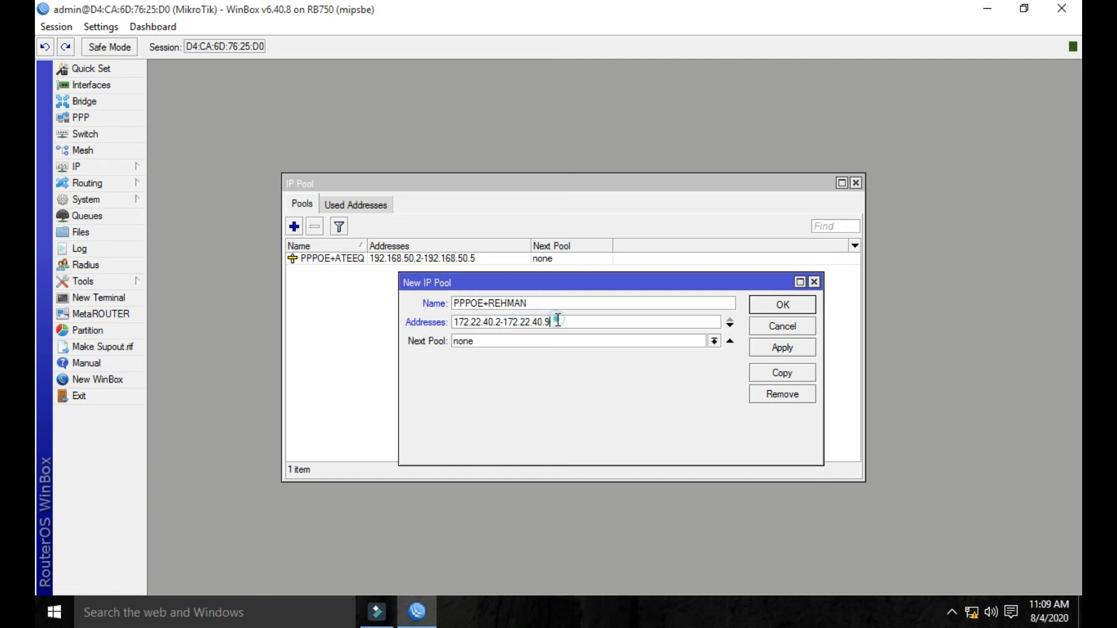
drag(553, 321, 454, 322)
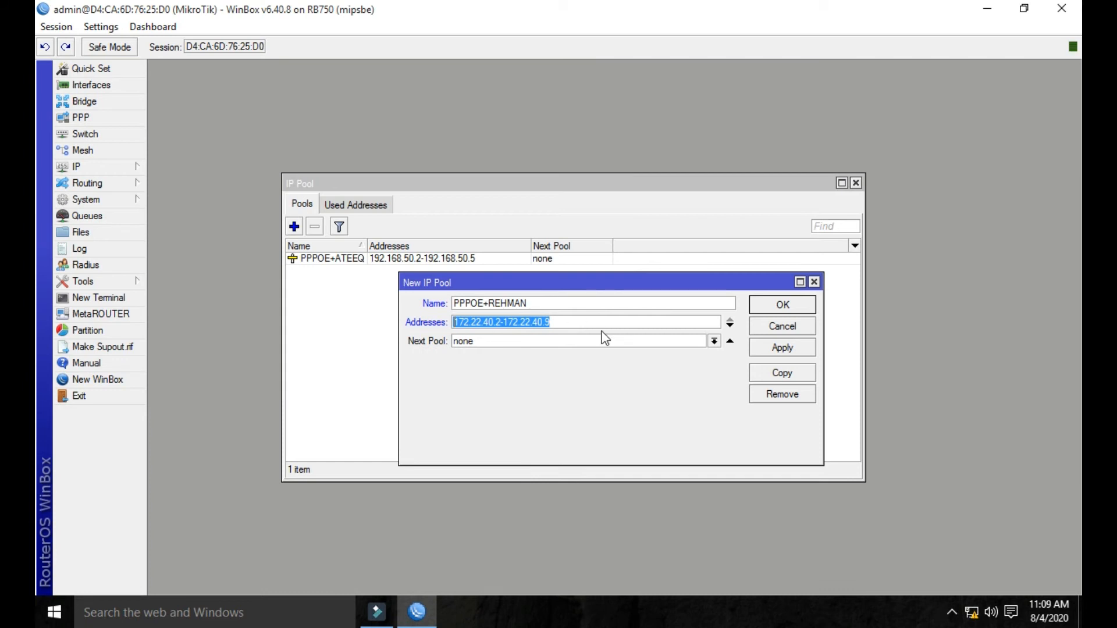
- Save the second IP pool and close the pool list
click(769, 347)
click(780, 304)
click(472, 272)
click(470, 265)
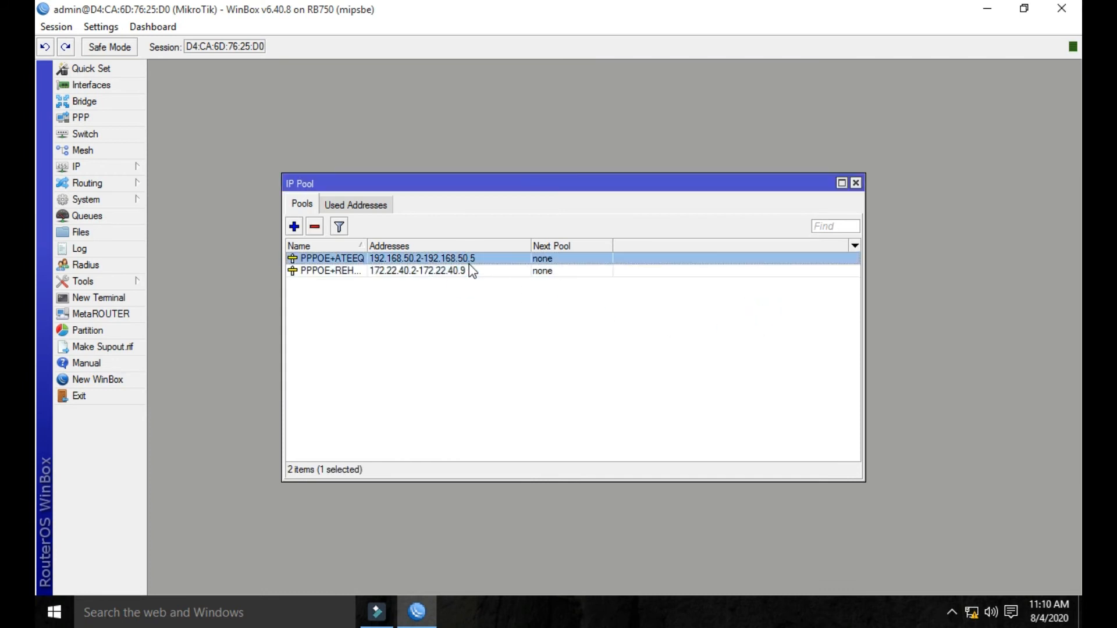
click(855, 183)
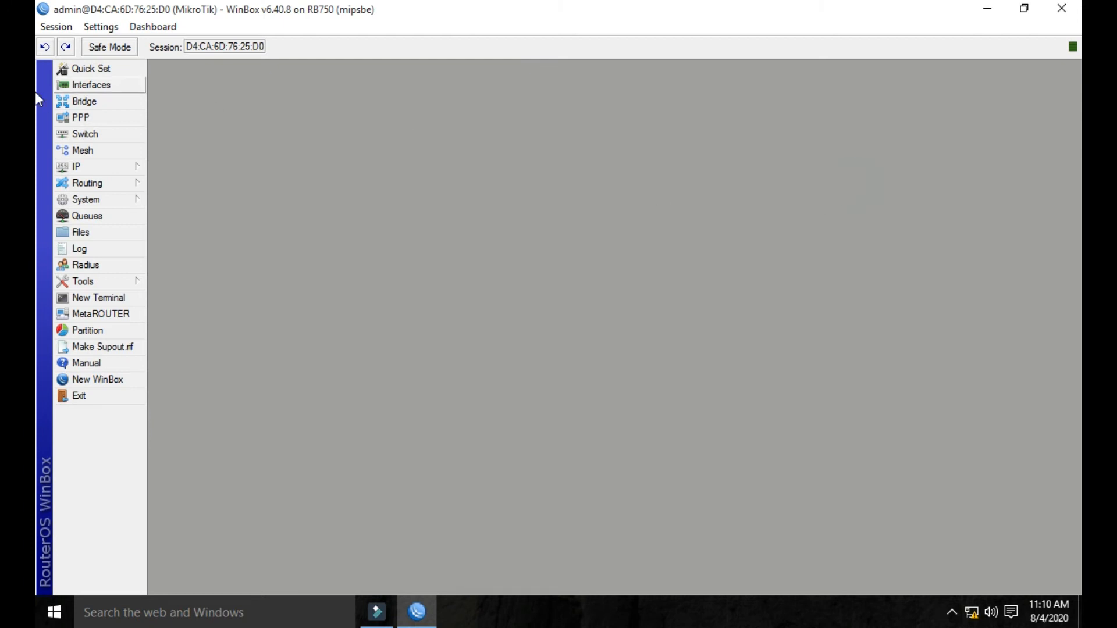
- Create a new PPPoE service named PPPOE on interface ether2
click(67, 117)
click(172, 207)
click(219, 205)
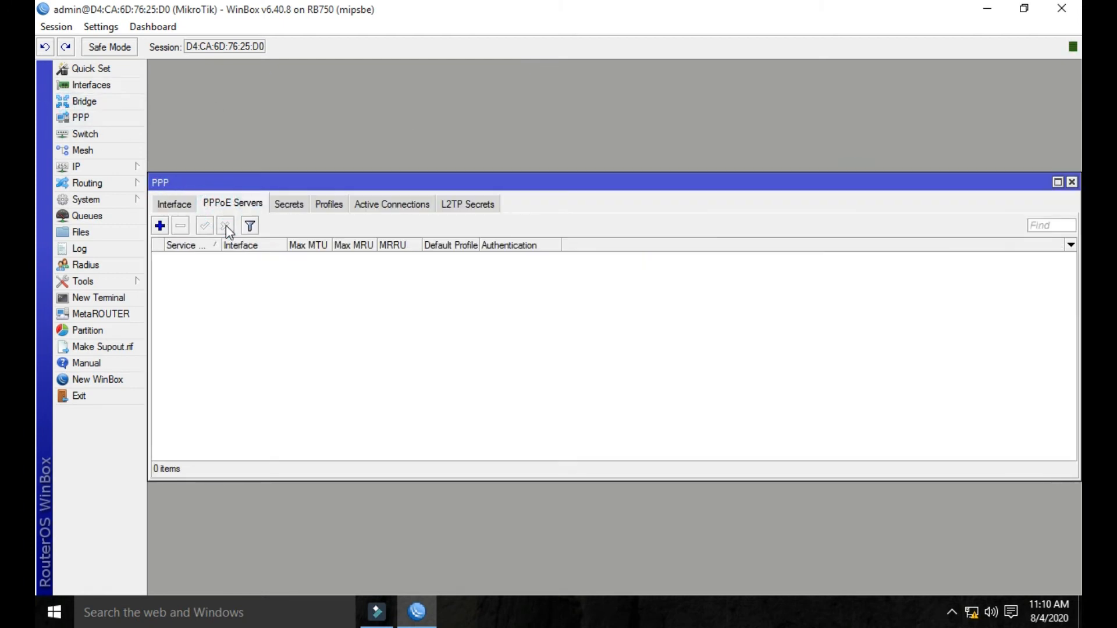
click(160, 227)
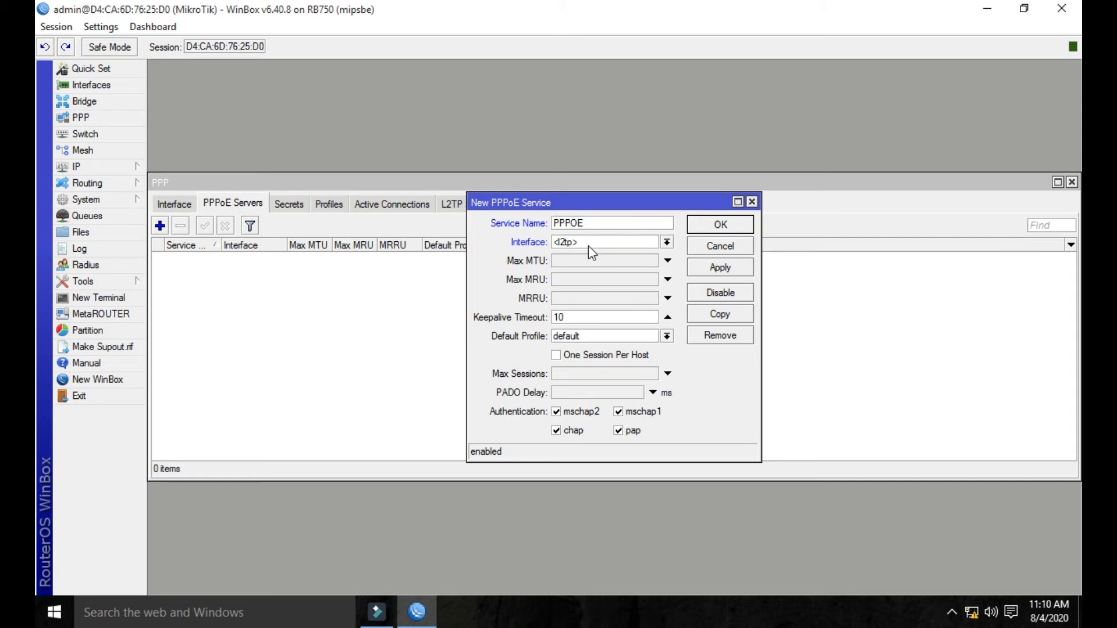
click(663, 242)
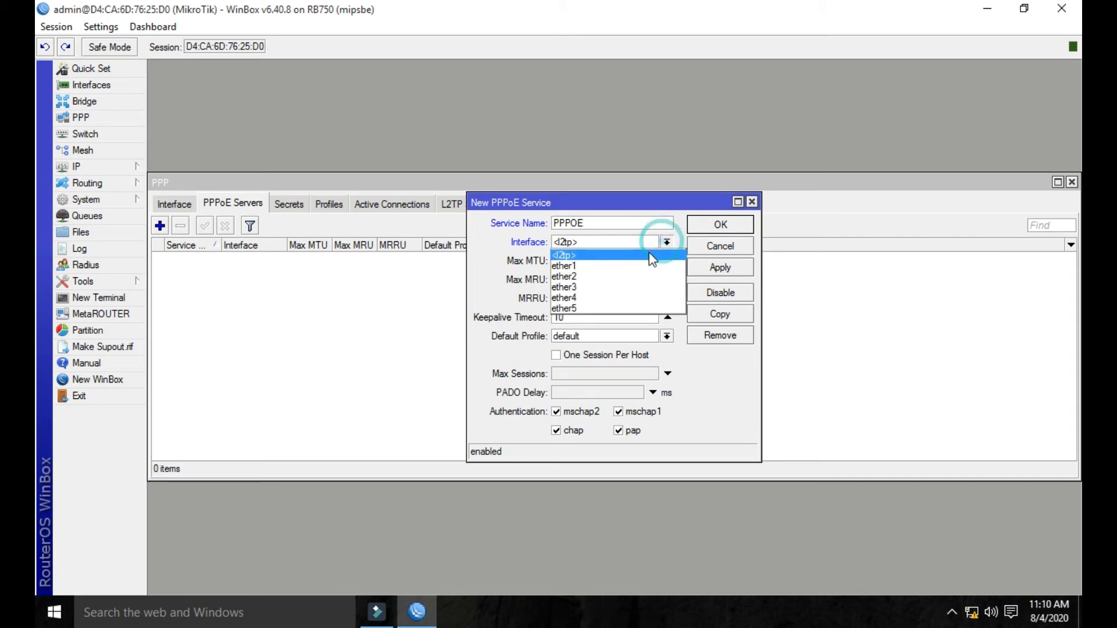
click(627, 277)
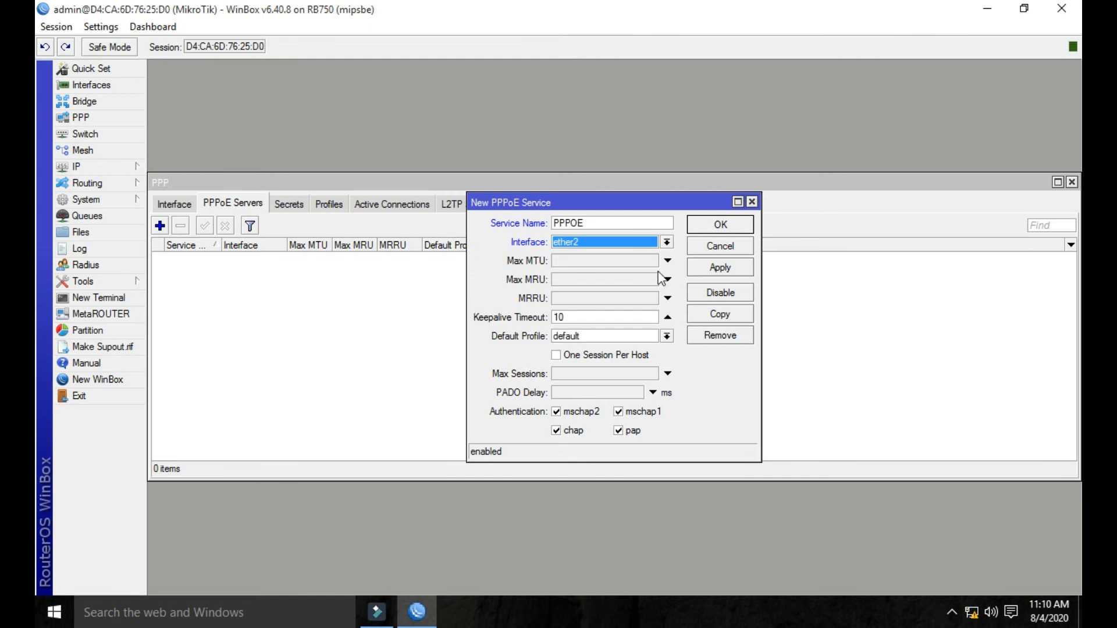
- Set the service's Max MTU and Max MRU to 512 and MRRU to 1500, enable One Session Per Host, and save it
click(568, 259)
text(512)
click(568, 279)
text(512)
click(562, 298)
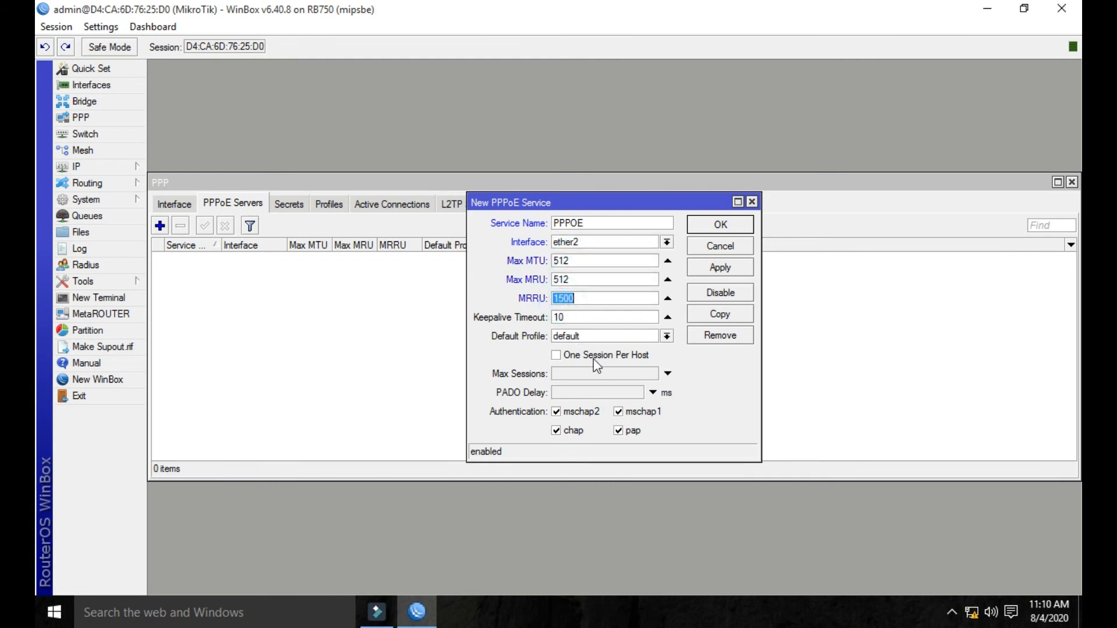
click(576, 356)
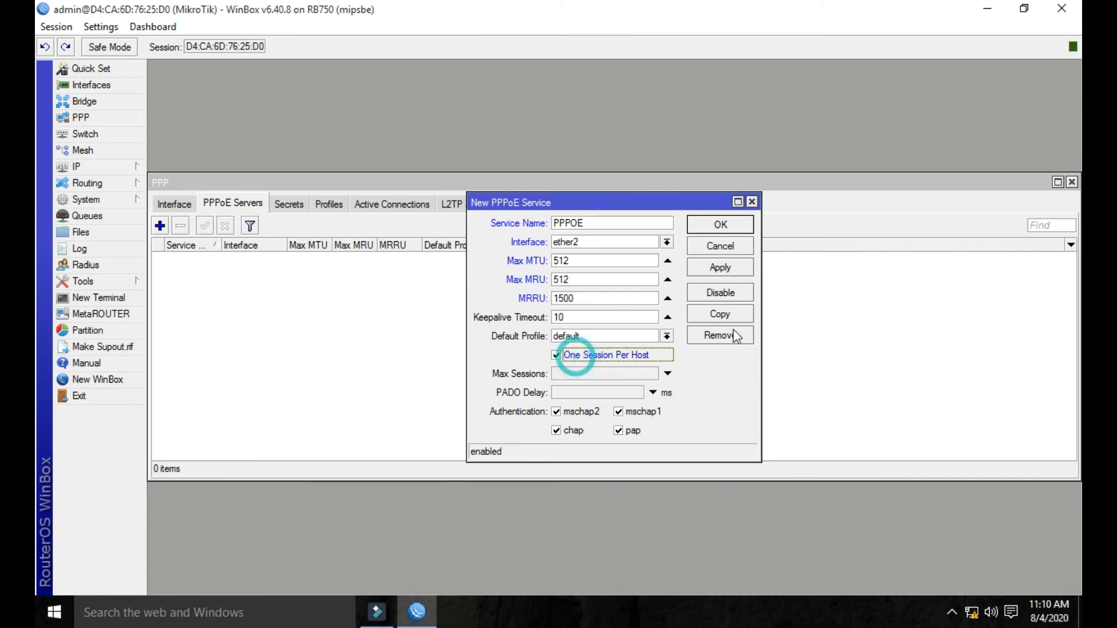
click(718, 269)
click(716, 225)
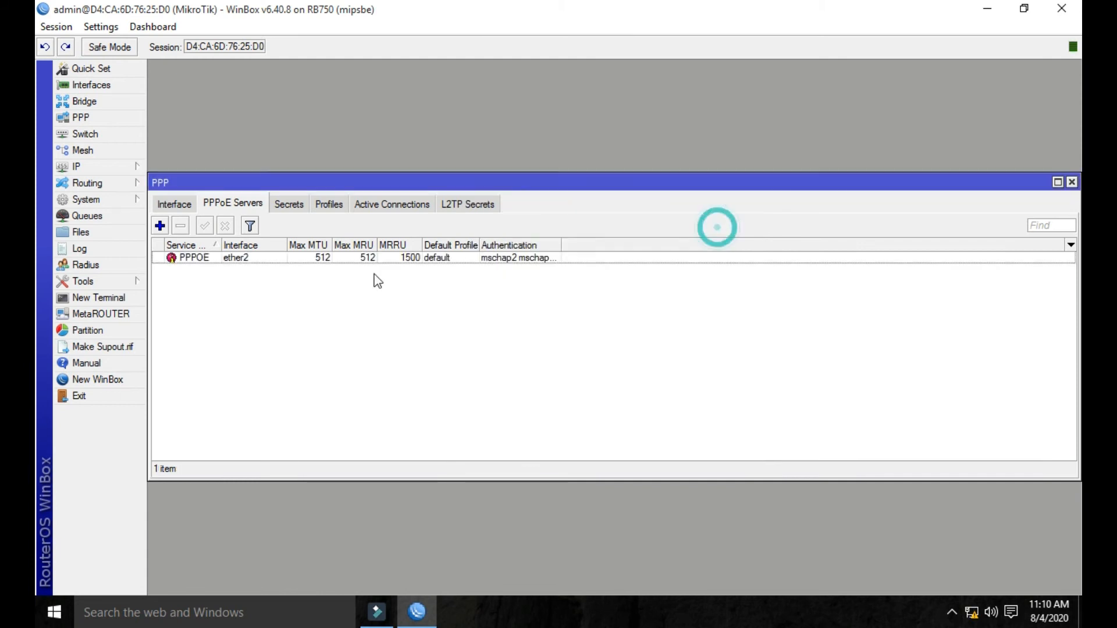
- Set the default PPP profile's local address to 192.168.50.1
click(290, 206)
click(330, 205)
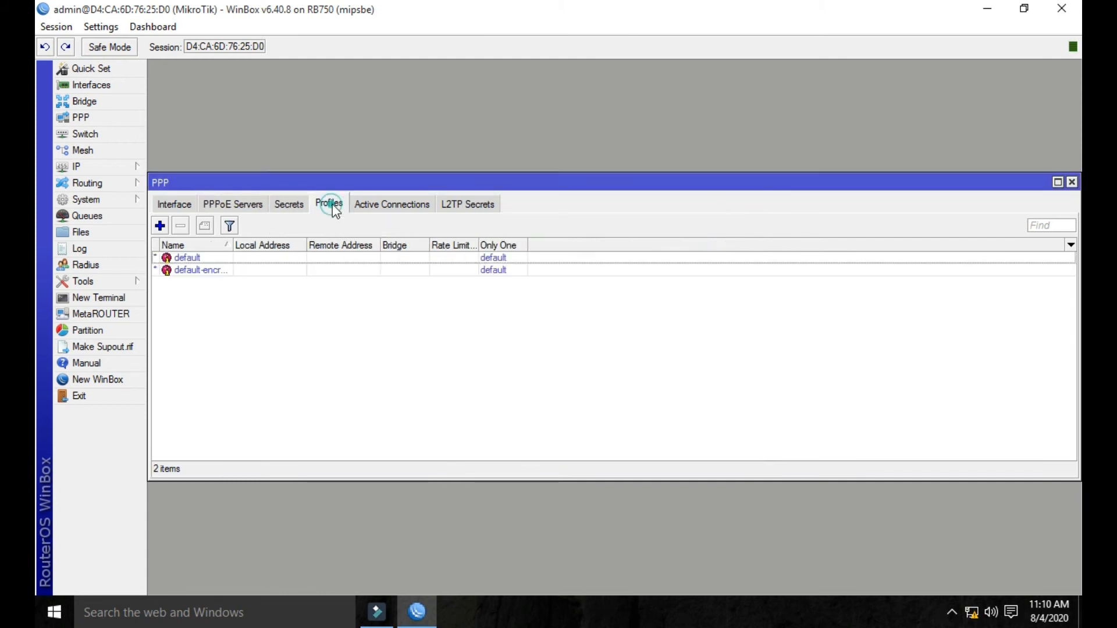
double_click(259, 257)
click(599, 196)
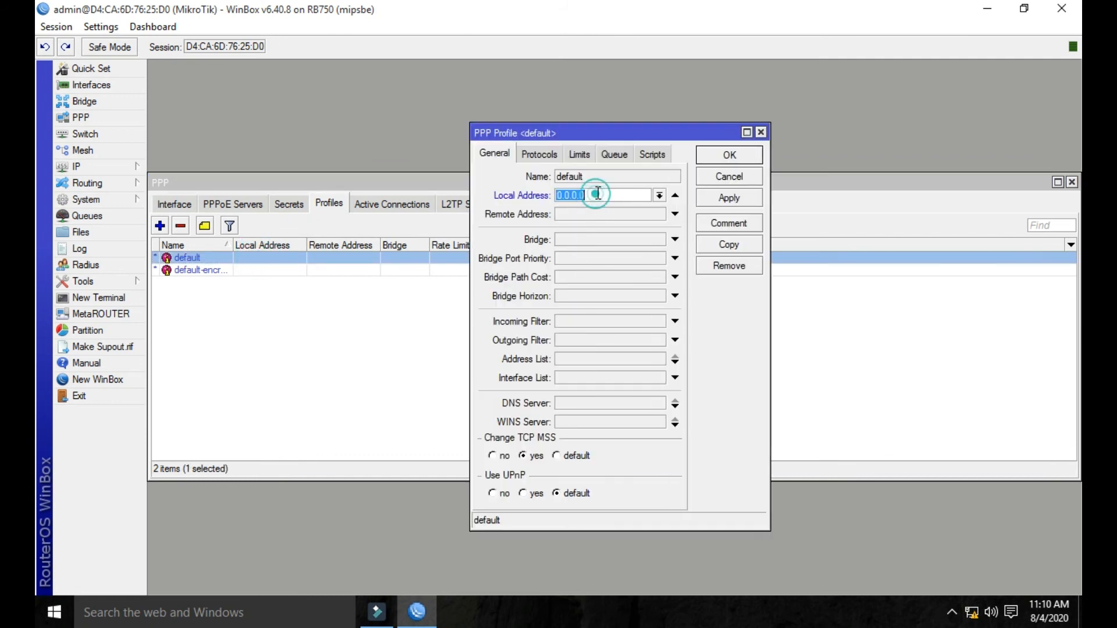
click(648, 213)
click(659, 214)
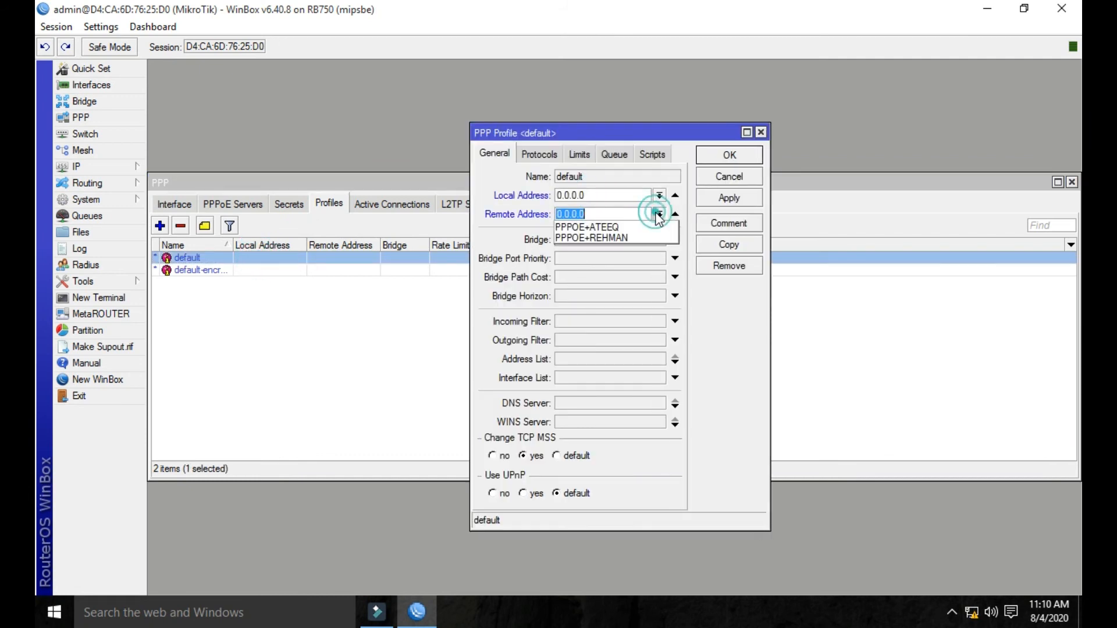
click(659, 218)
drag(622, 195, 552, 200)
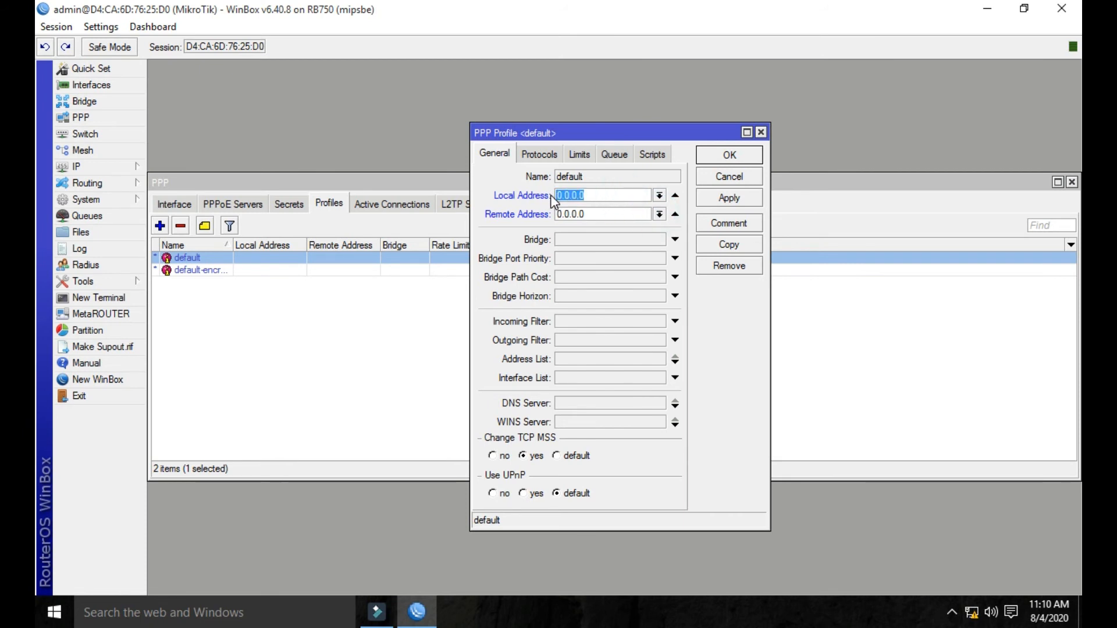
text(192.168.)
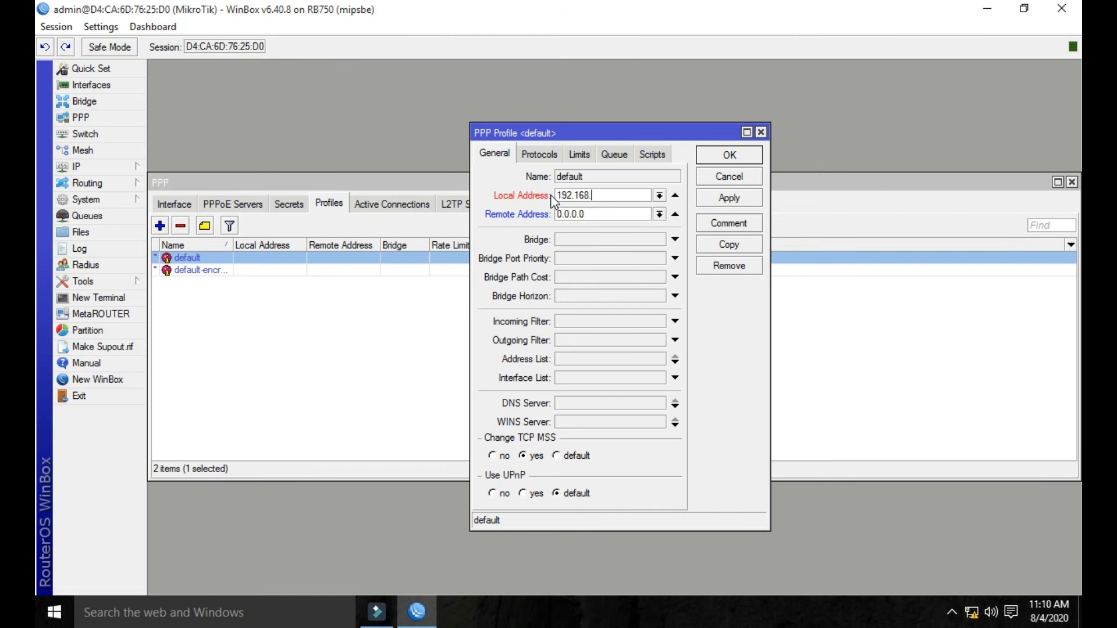
text(50.1)
drag(640, 196, 558, 193)
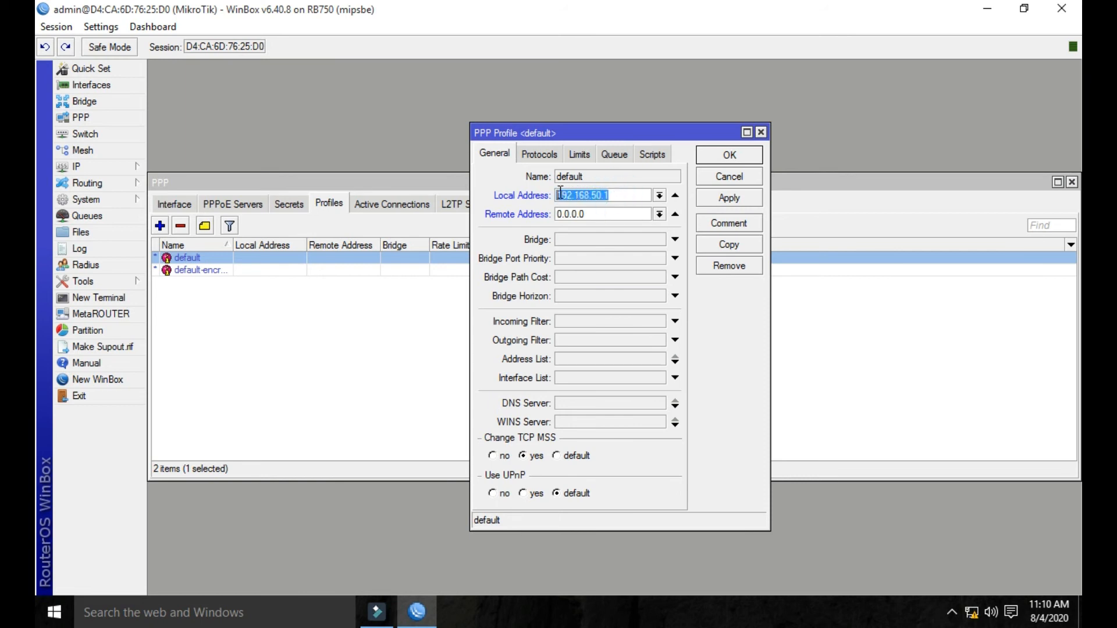
drag(589, 134, 585, 119)
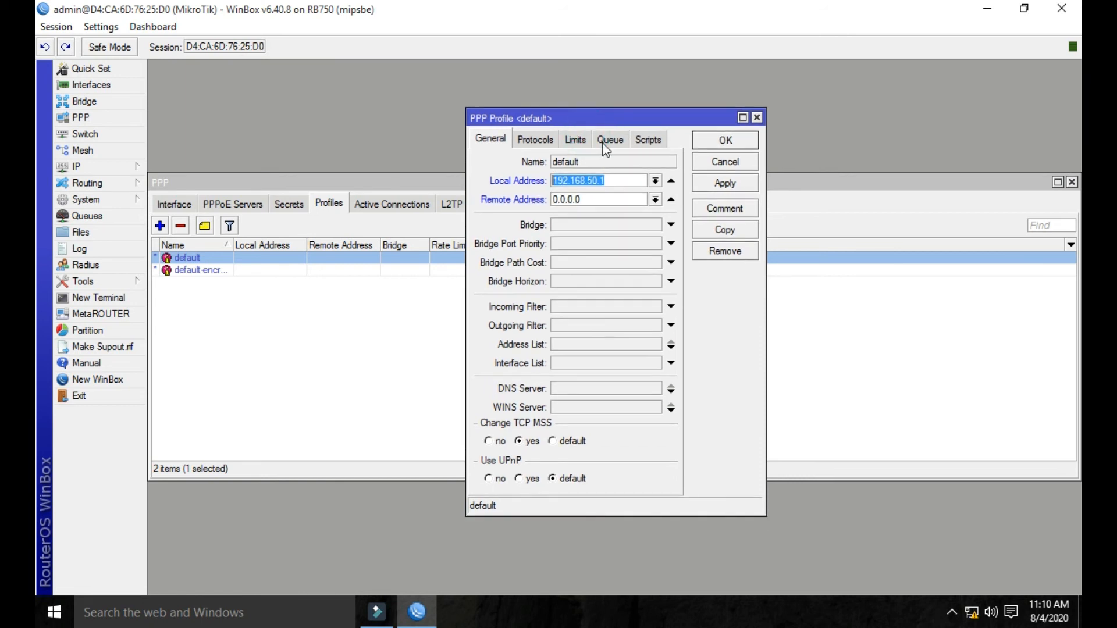
- Assign the first person's PPPOE+ pool as the default profile's remote address and save the profile
click(654, 200)
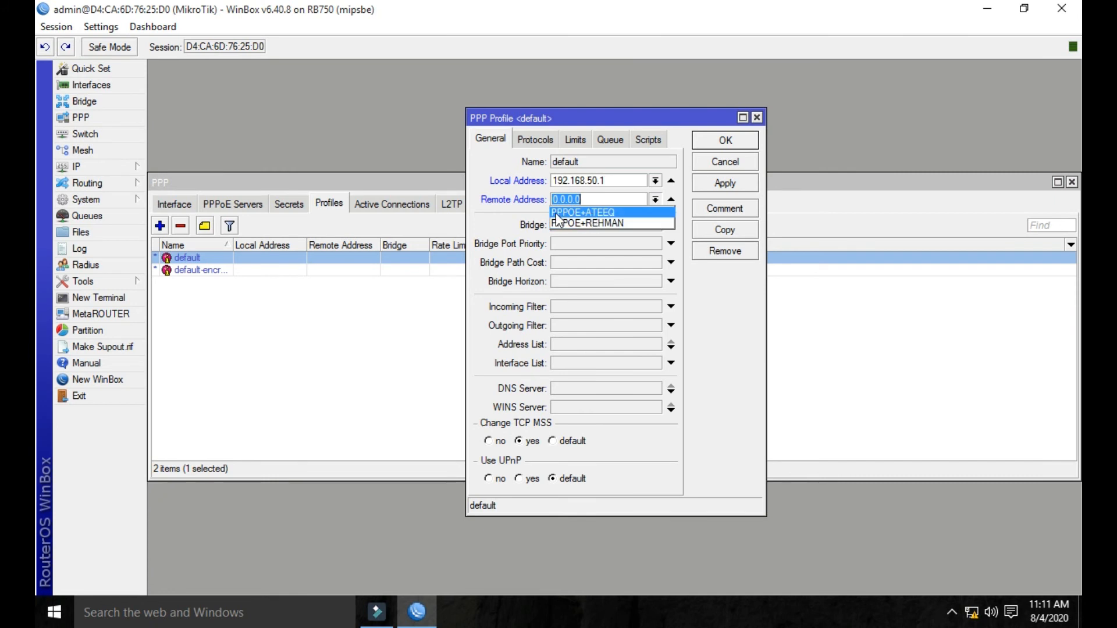
click(578, 213)
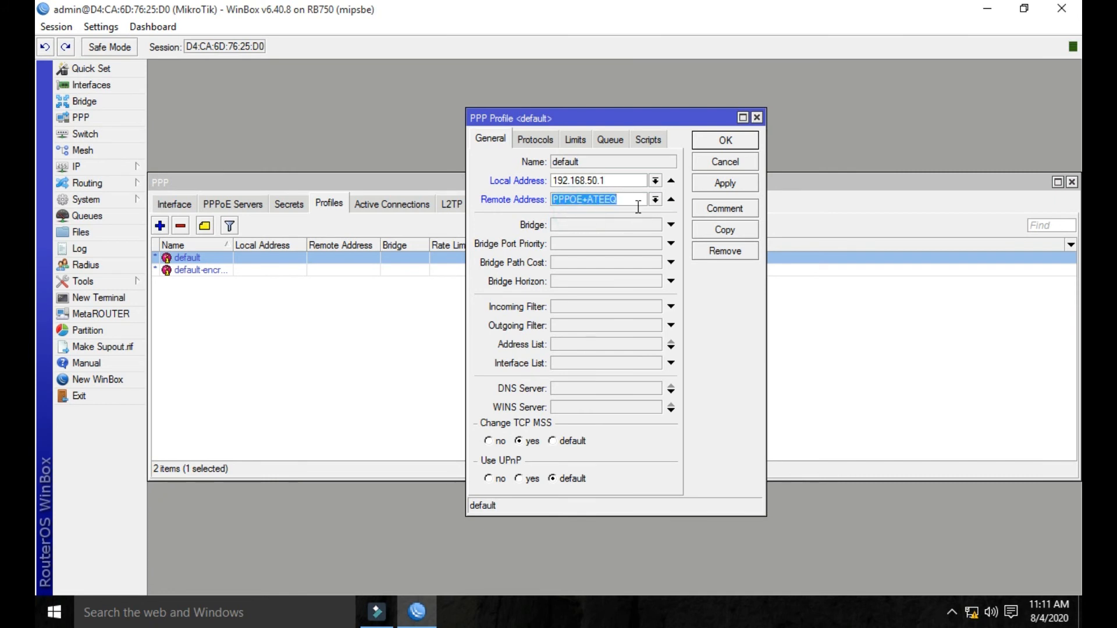
click(707, 185)
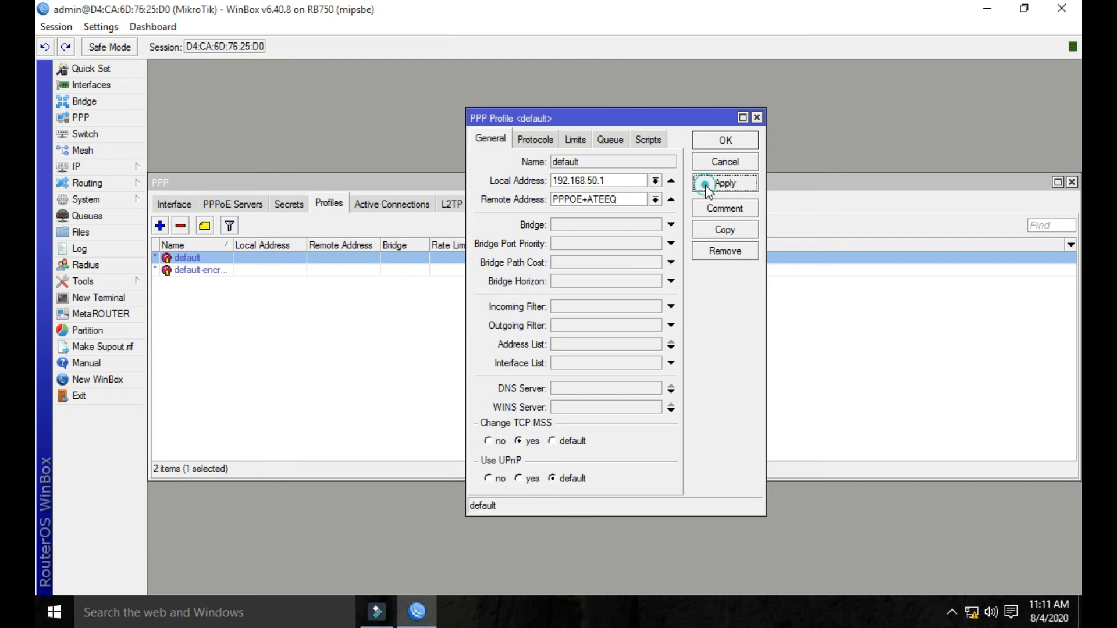
click(719, 145)
click(358, 314)
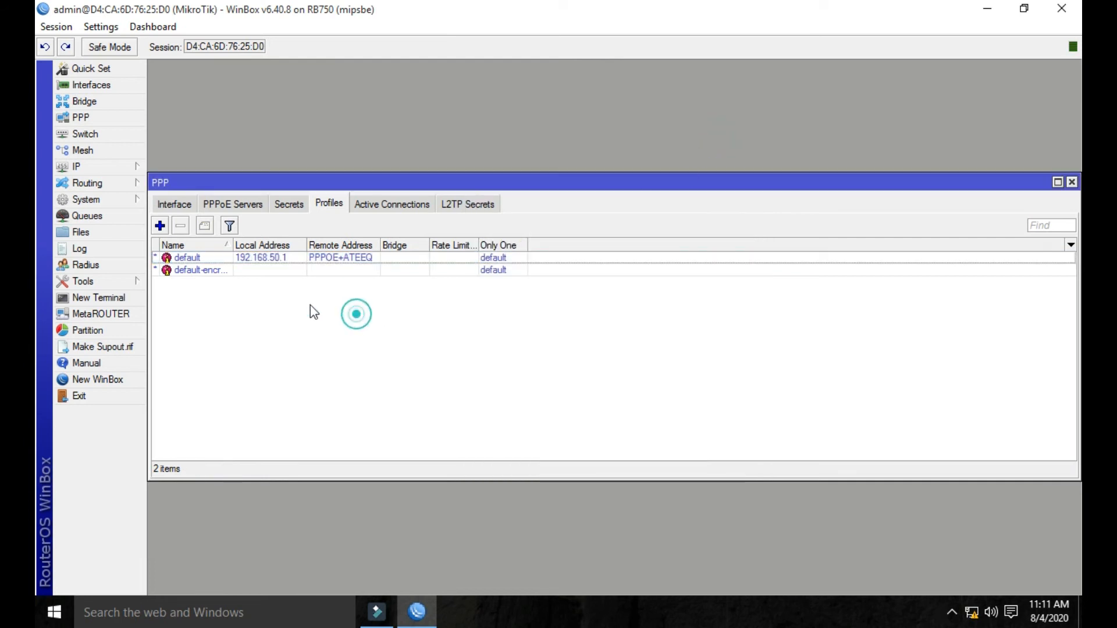
click(224, 260)
double_click(224, 259)
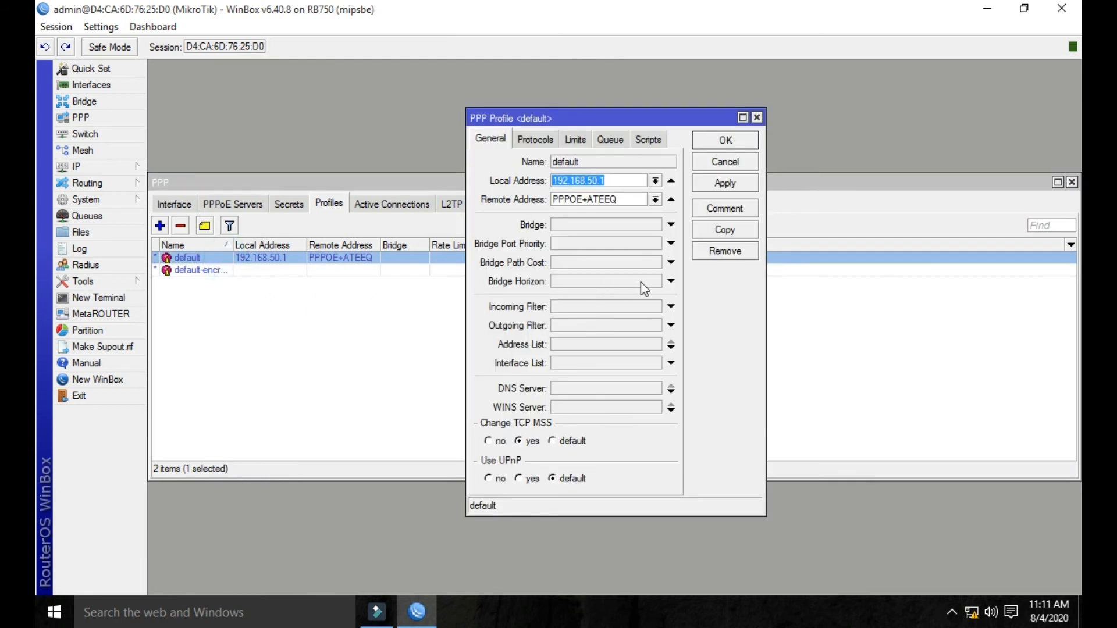
click(724, 231)
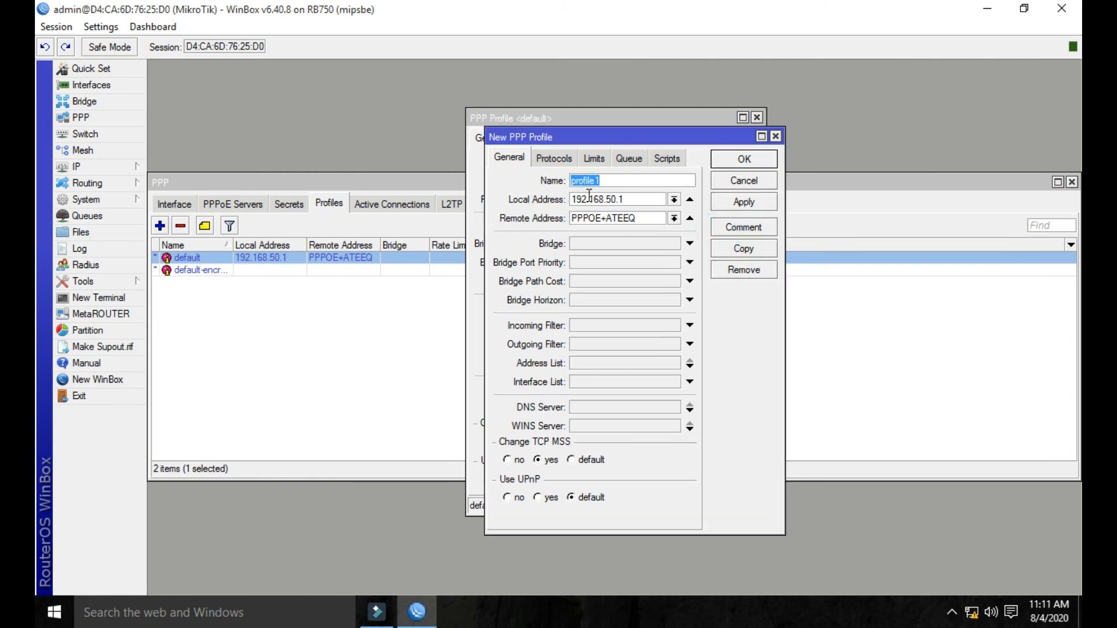
click(775, 136)
click(757, 117)
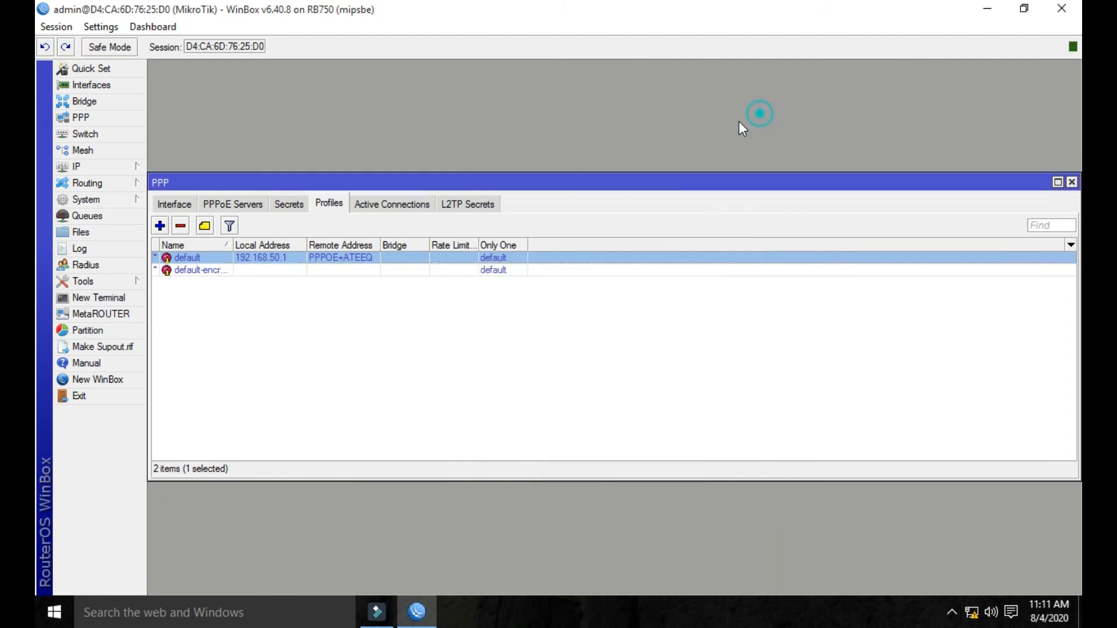
- Copy the default PPP profile and name the copy with the second person's name
double_click(370, 257)
click(616, 163)
double_click(617, 163)
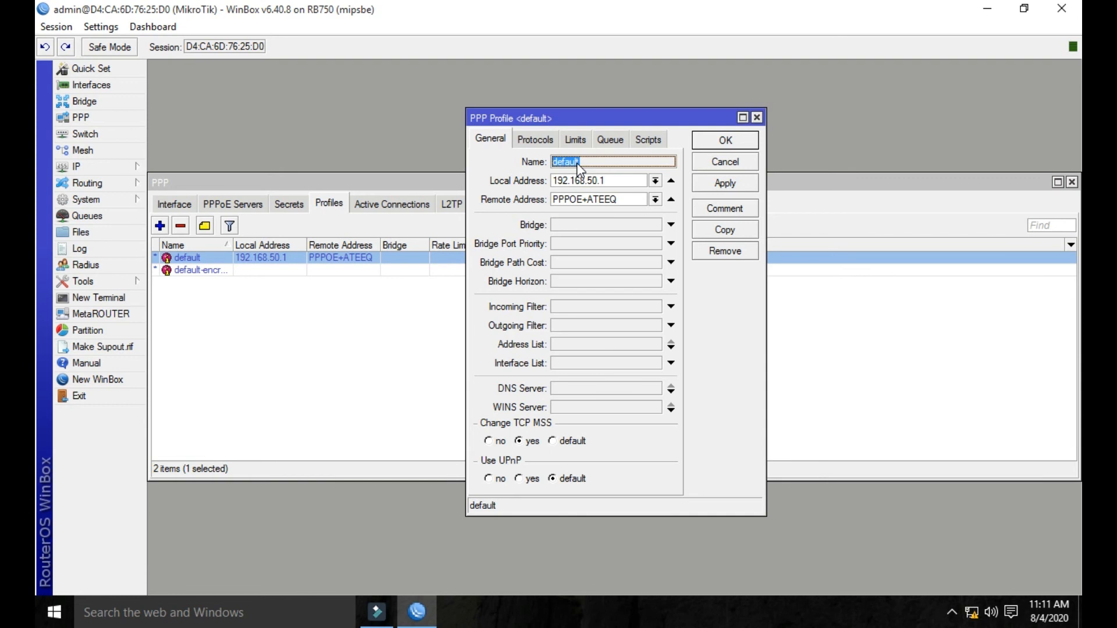
click(705, 230)
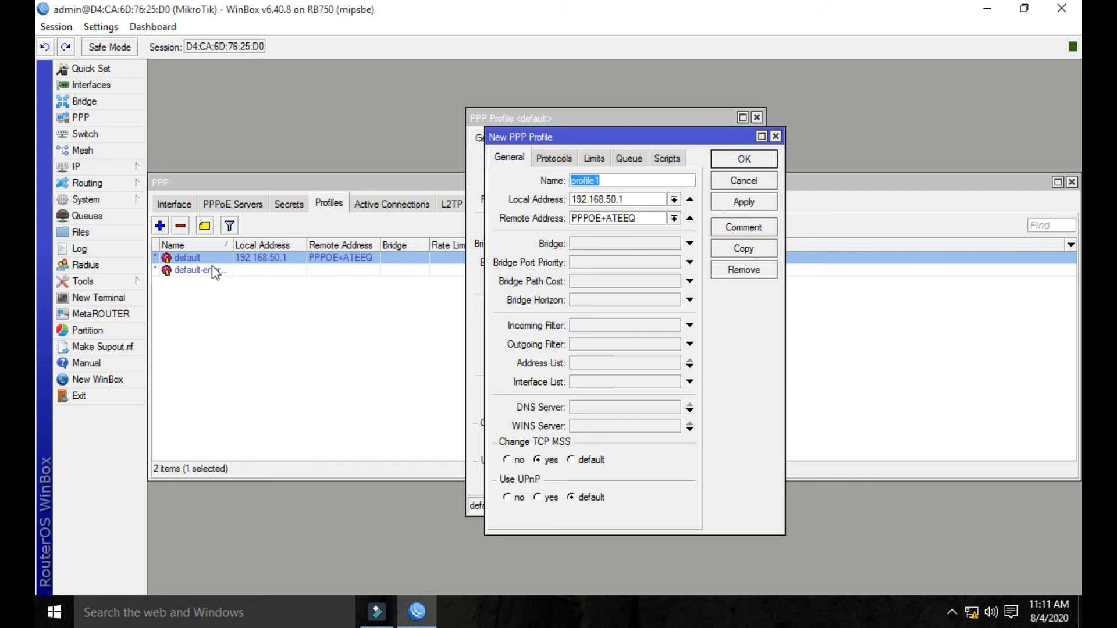
key(BackSpace)
text(REMAN)
click(584, 178)
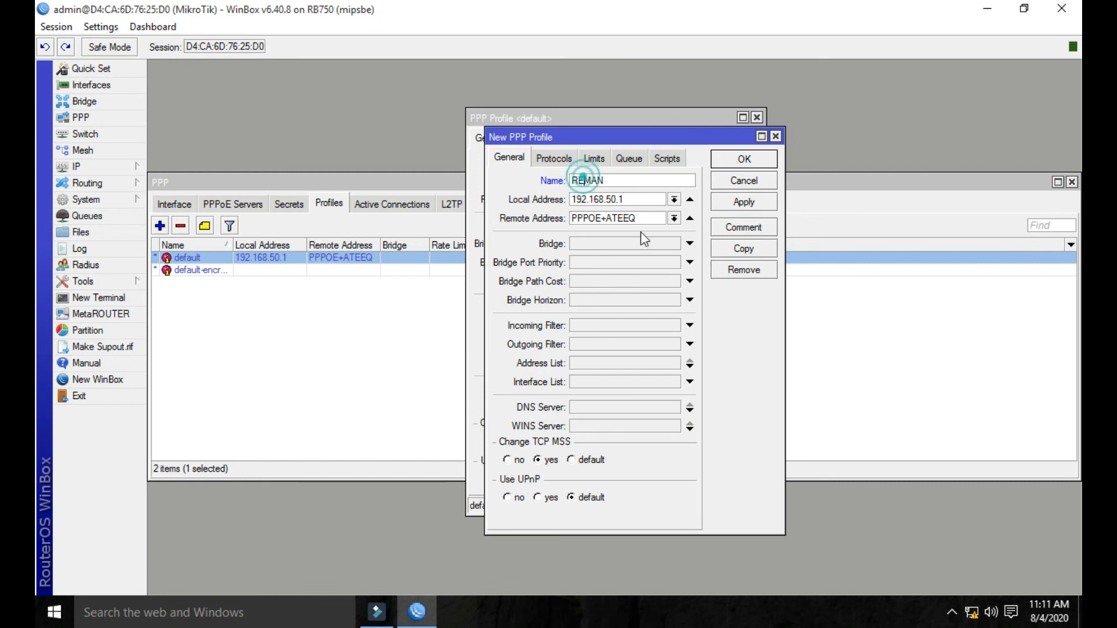
text(H)
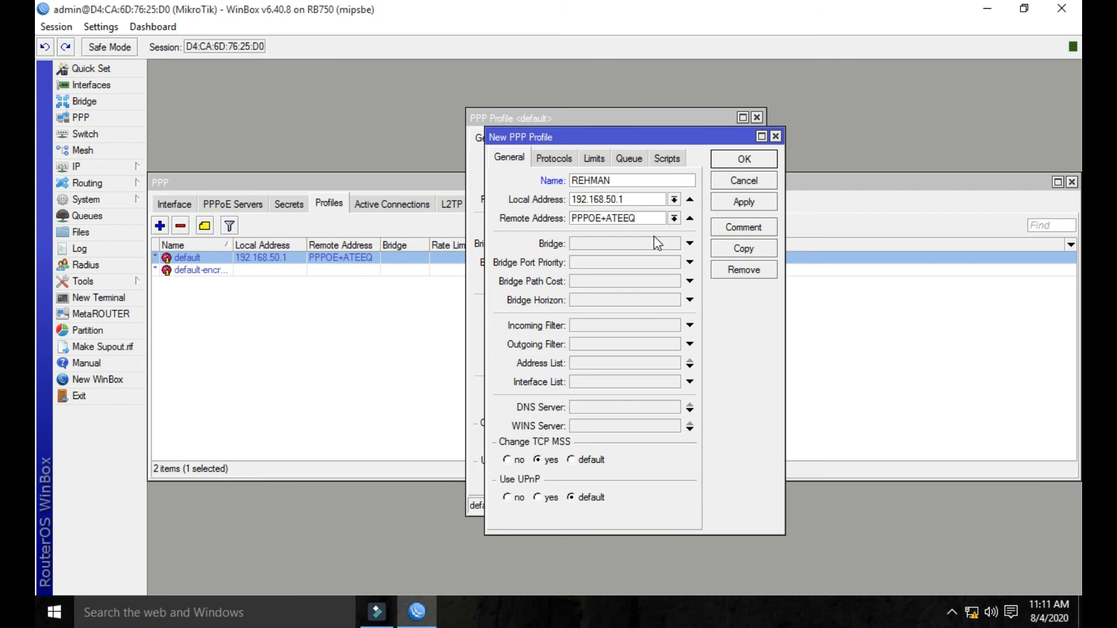
- Set the copied profile's local address to 172.22.40.1 and its remote address to the second person's PPPOE+ pool, and save it
double_click(642, 199)
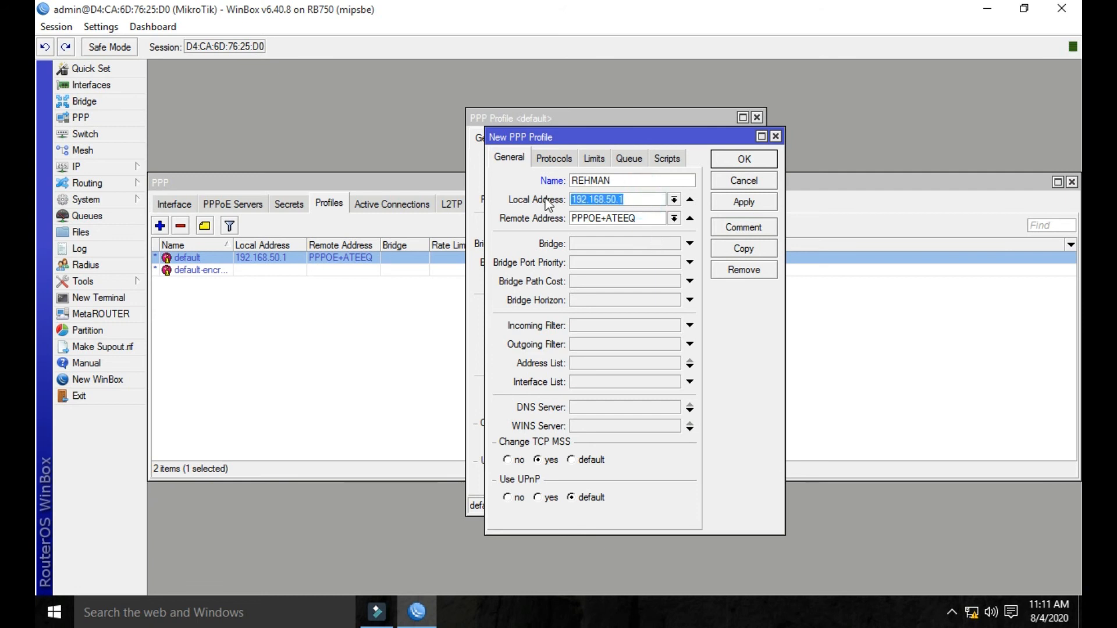
text(172)
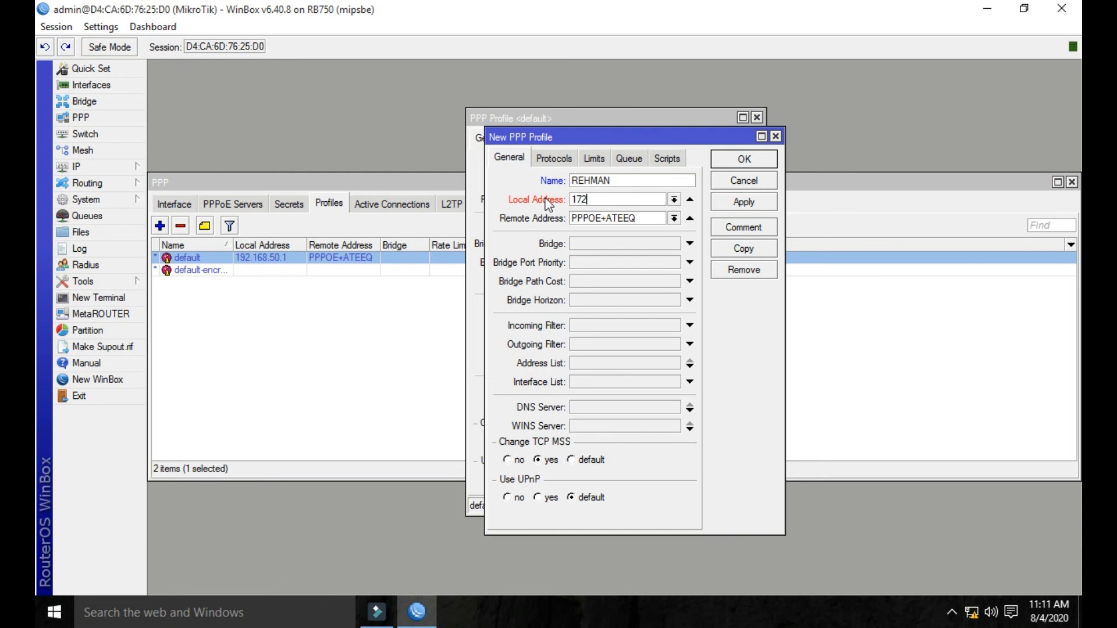
text(.22.40.1)
click(673, 219)
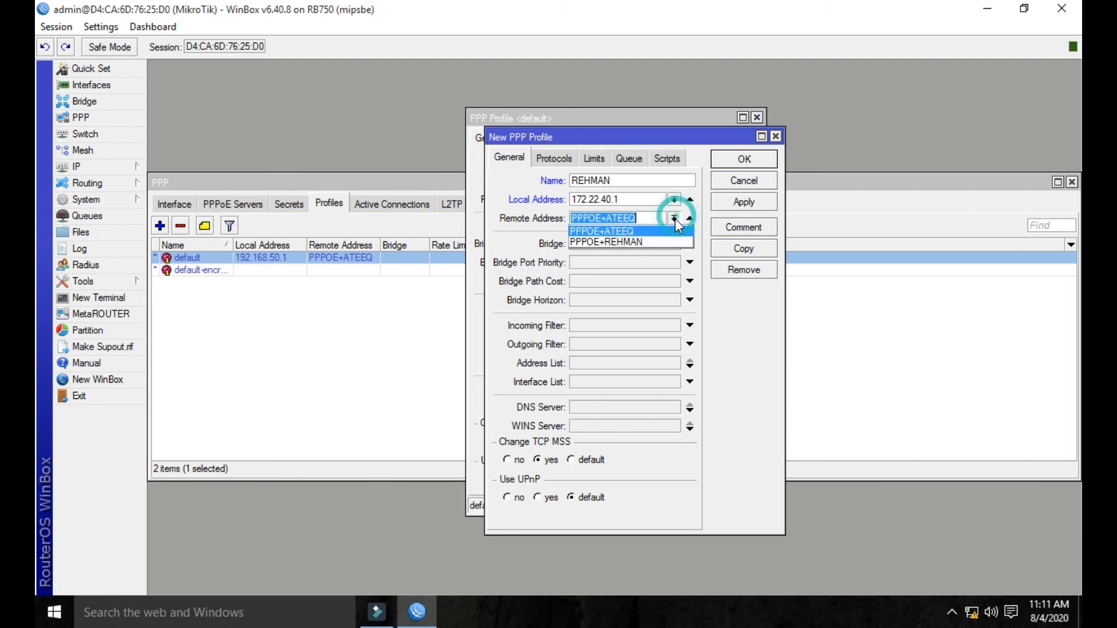
click(622, 241)
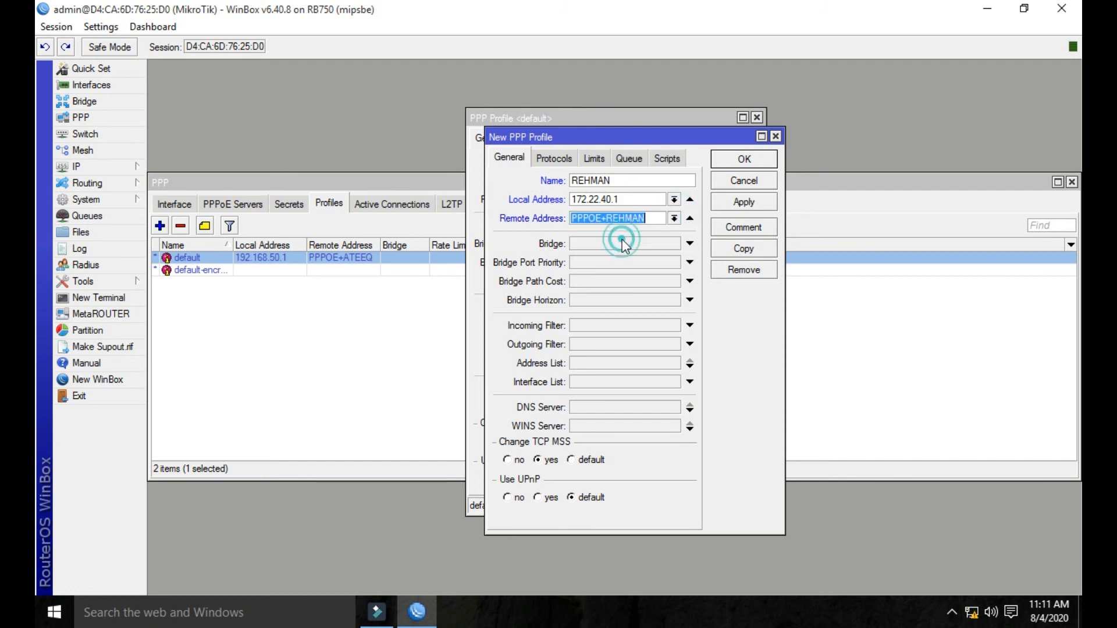
click(741, 203)
click(743, 159)
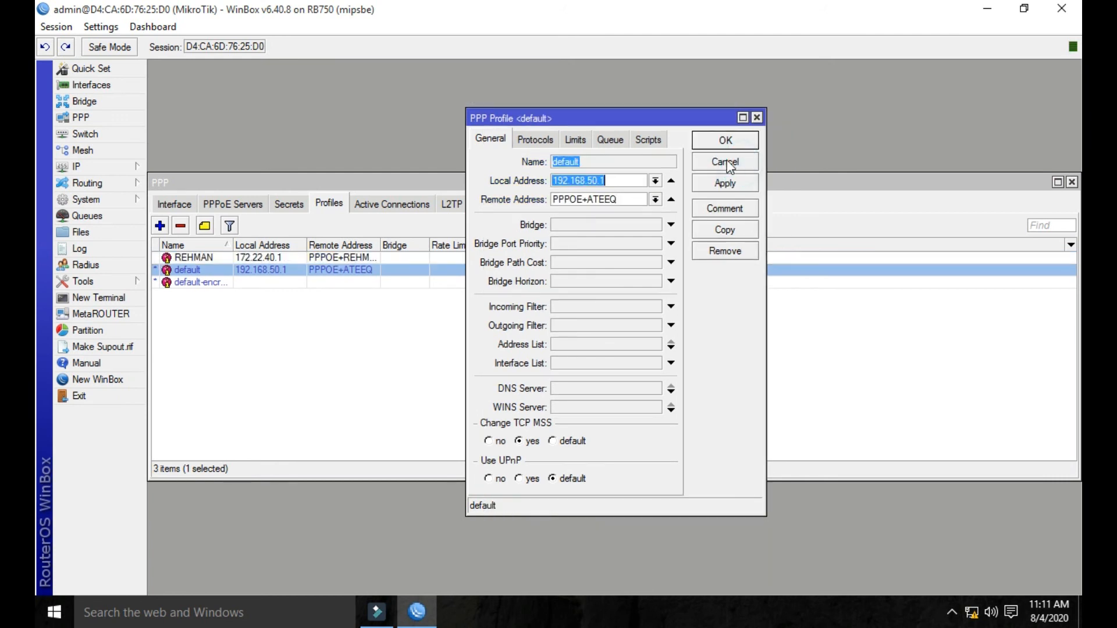
click(722, 147)
click(326, 257)
click(323, 270)
click(332, 319)
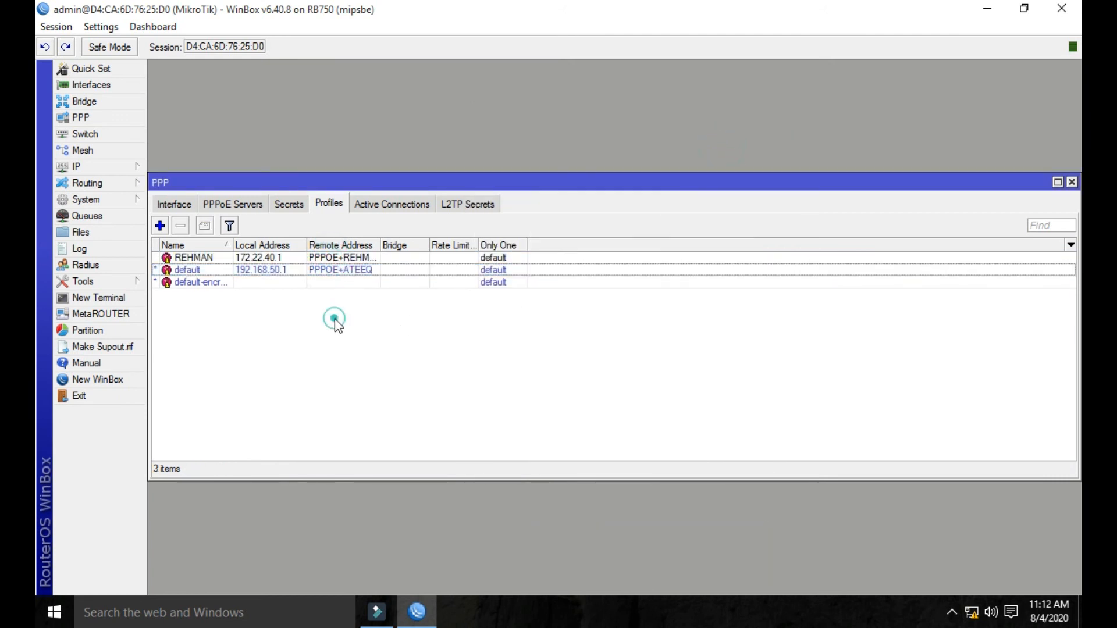
click(300, 272)
click(301, 258)
- Add a new PPP secret named R
click(288, 204)
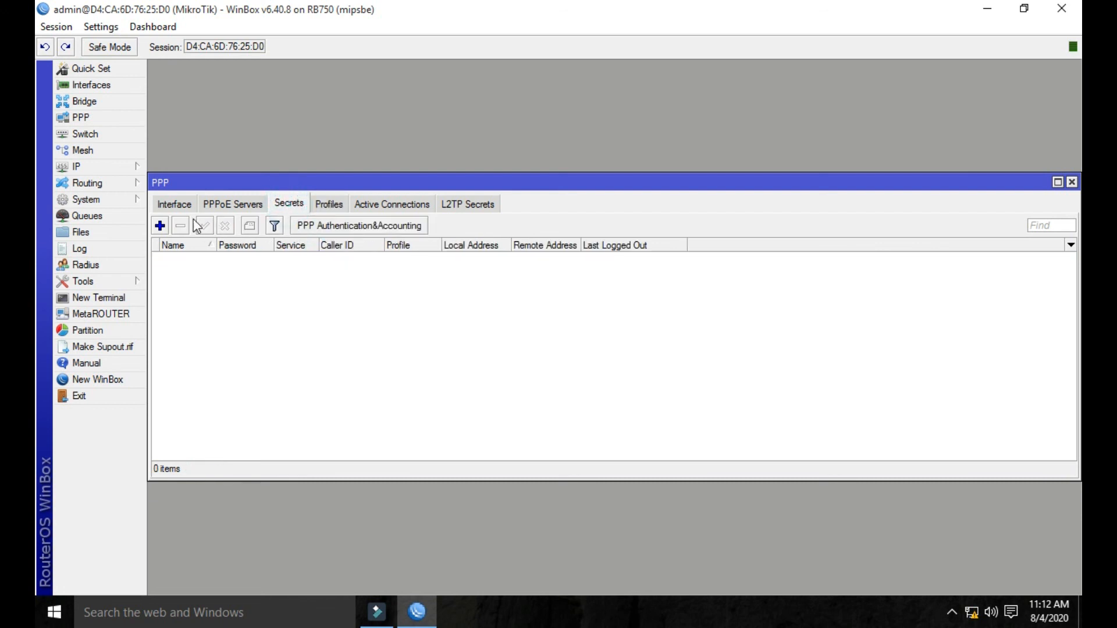
click(158, 225)
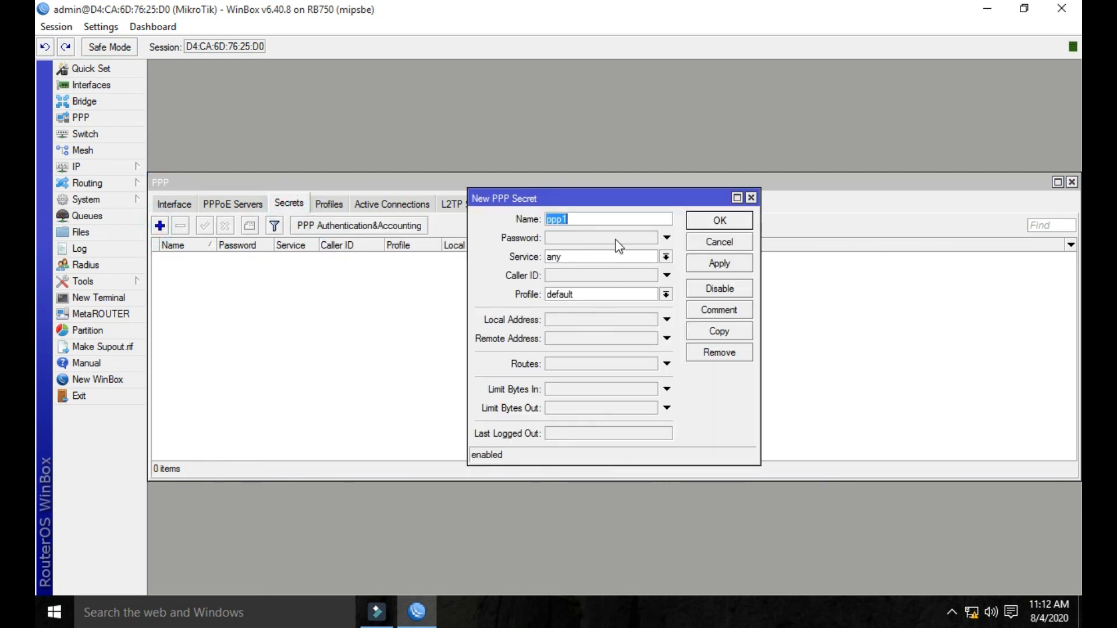
text(PPPO=)
key(BackSpace)
key(BackSpace)
key(BackSpace)
key(BackSpace)
key(BackSpace)
text(R)
- Enter the secret's password and set its service to pppoe
click(638, 239)
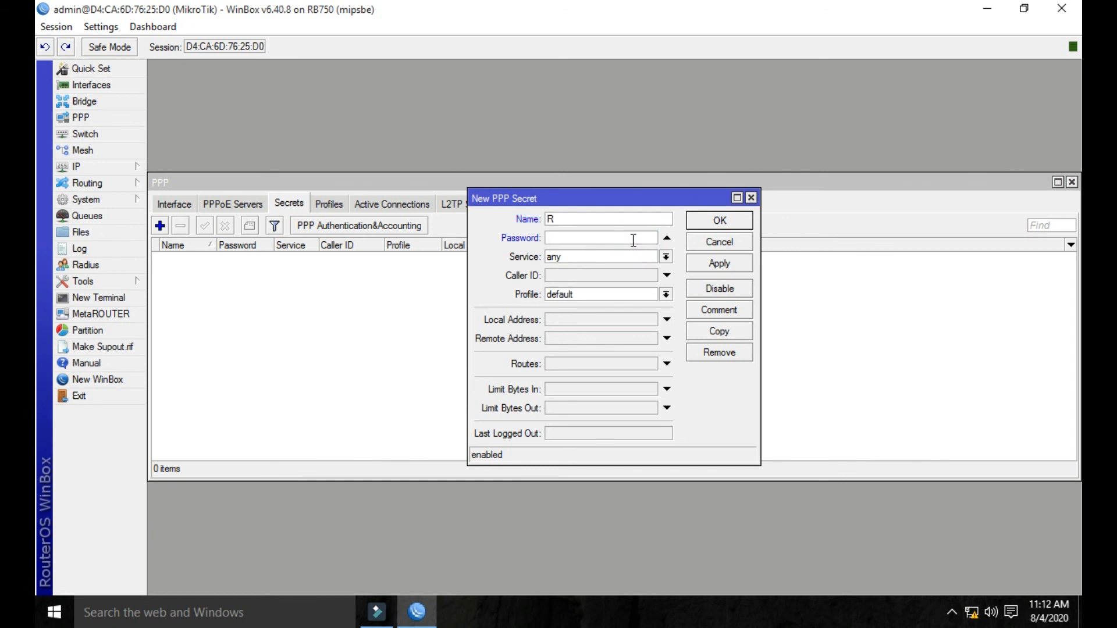
click(666, 257)
click(604, 317)
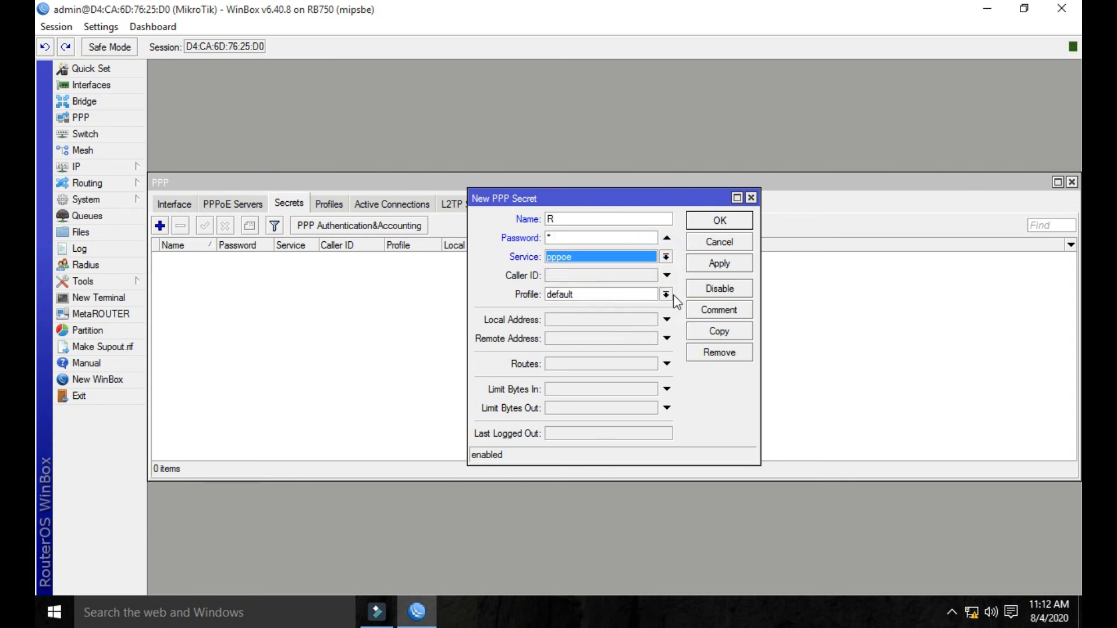
- Try to assign the second person's PPP profile to secret R and save the secret
click(666, 294)
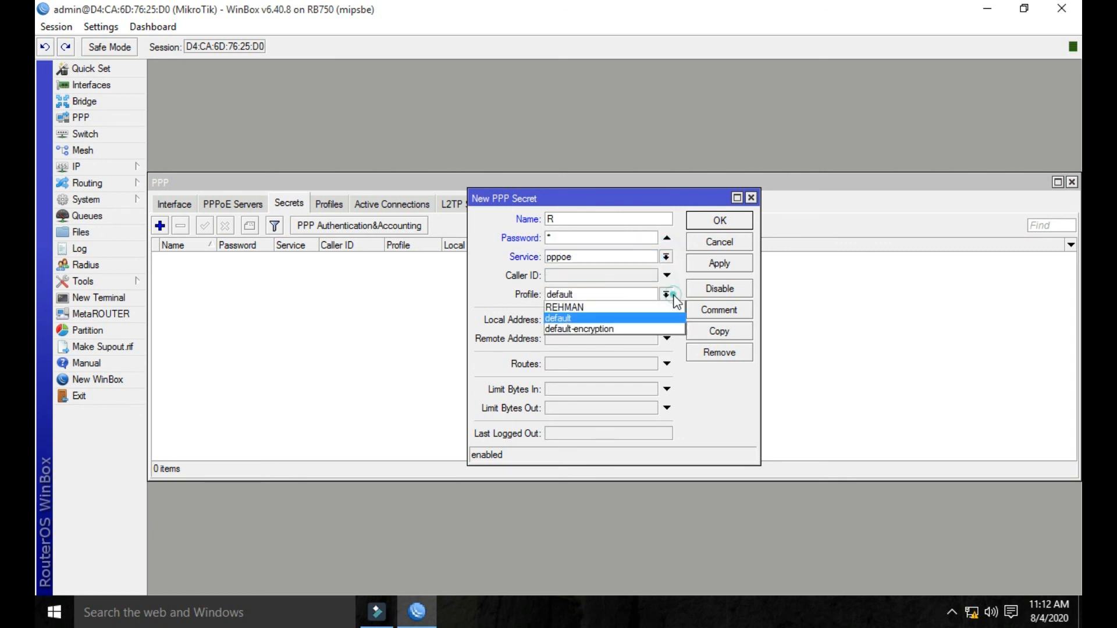
click(561, 307)
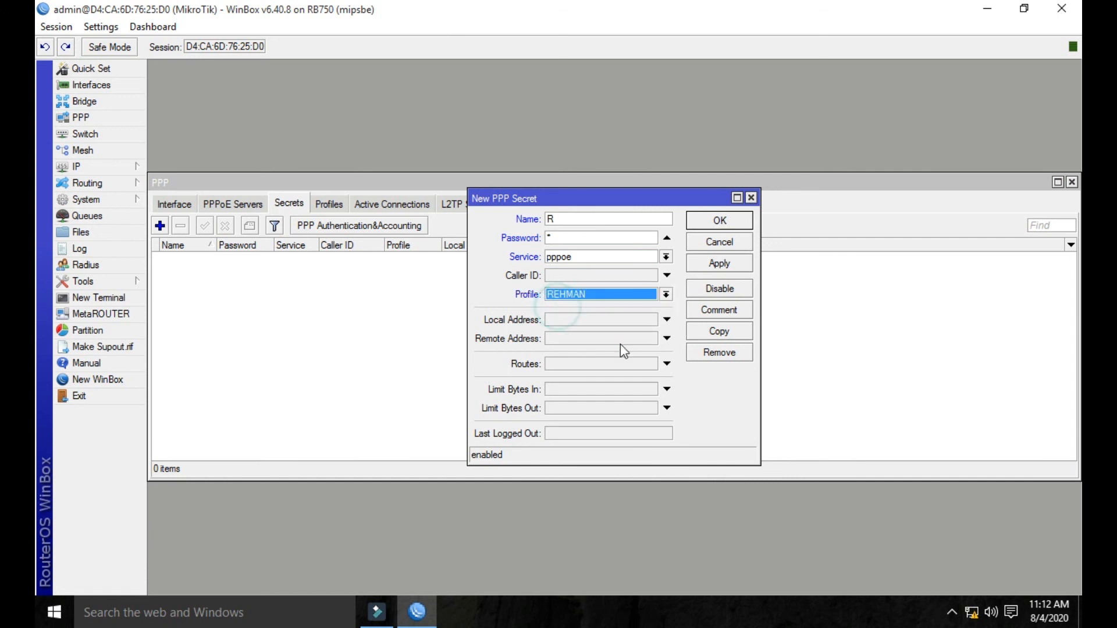
click(719, 263)
click(720, 220)
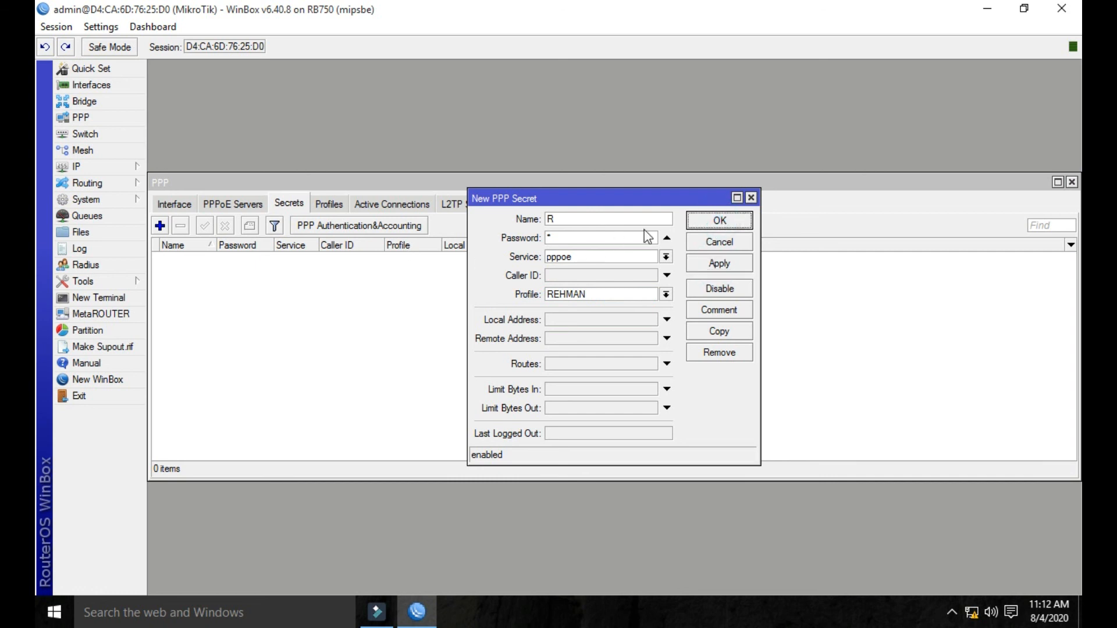
click(696, 223)
- Refresh the neighbor list, select the RB750 router and reconnect to it as admin
click(430, 129)
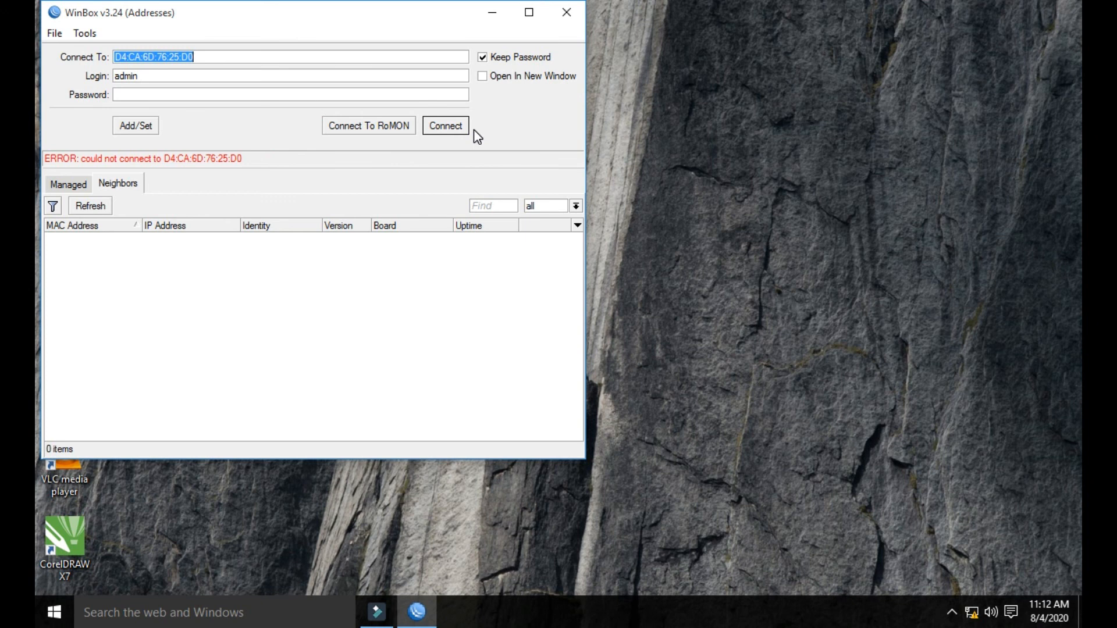
click(84, 208)
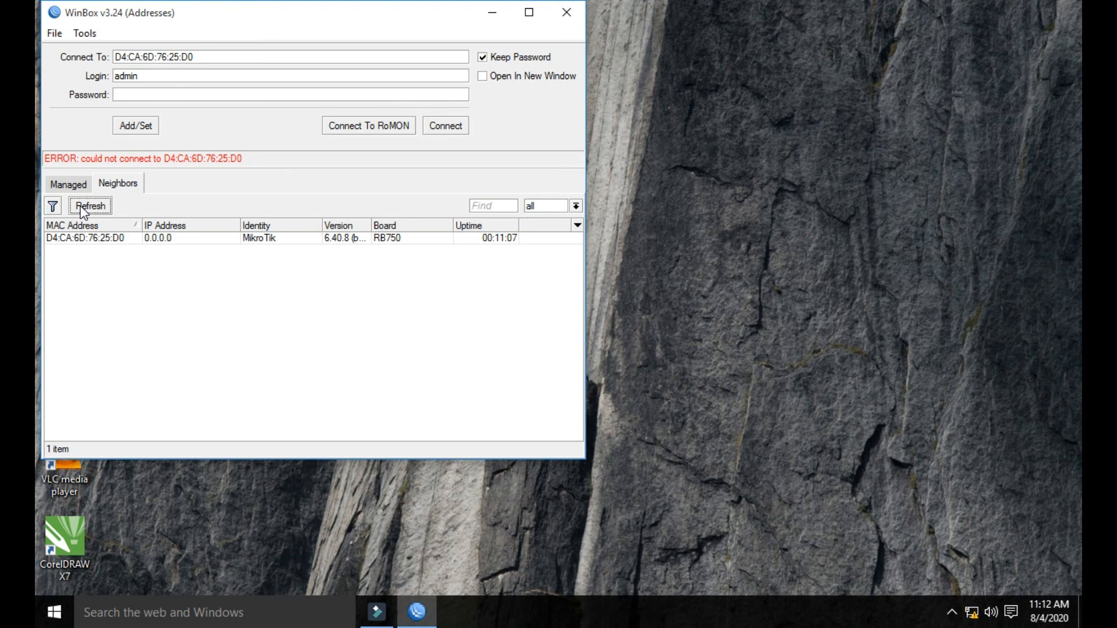
click(80, 239)
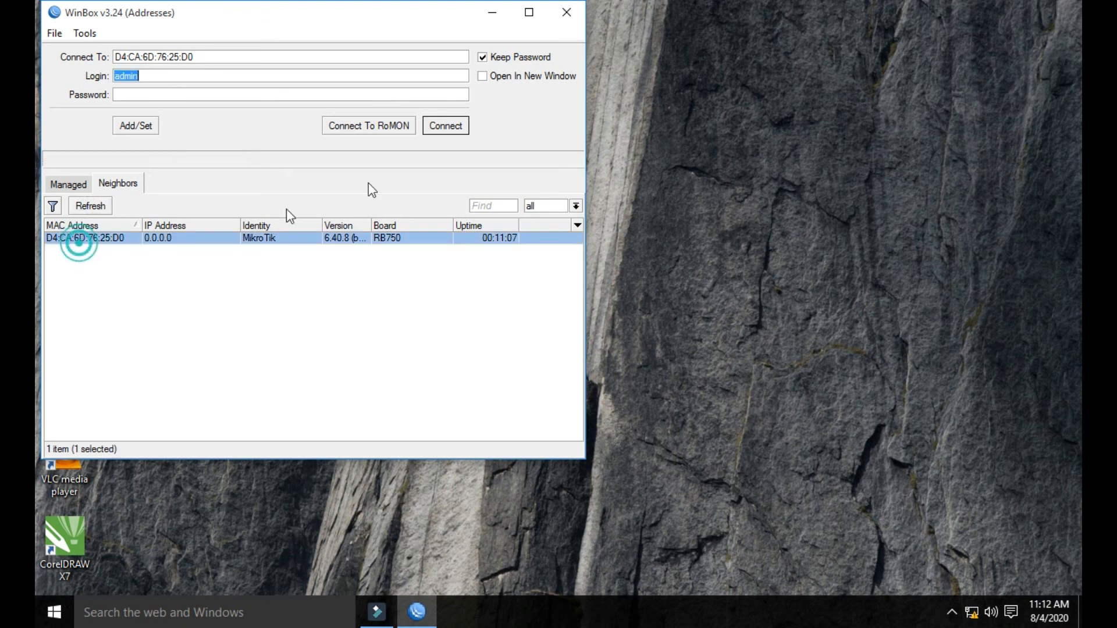
click(460, 124)
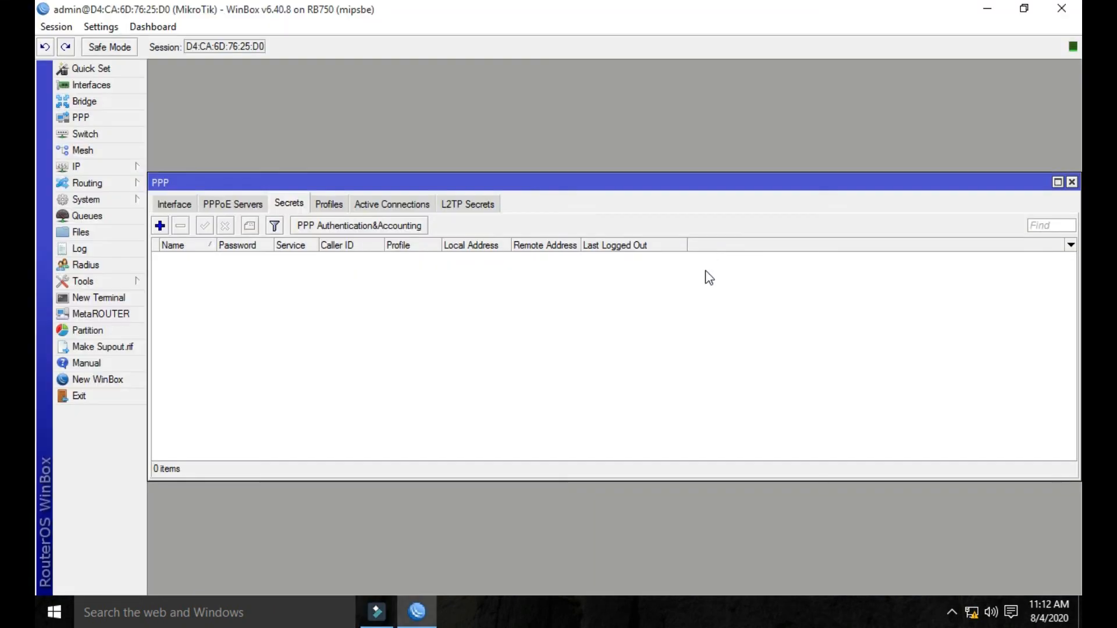
- Close the PPP window, open the IP pool list and enlarge its window
click(1072, 183)
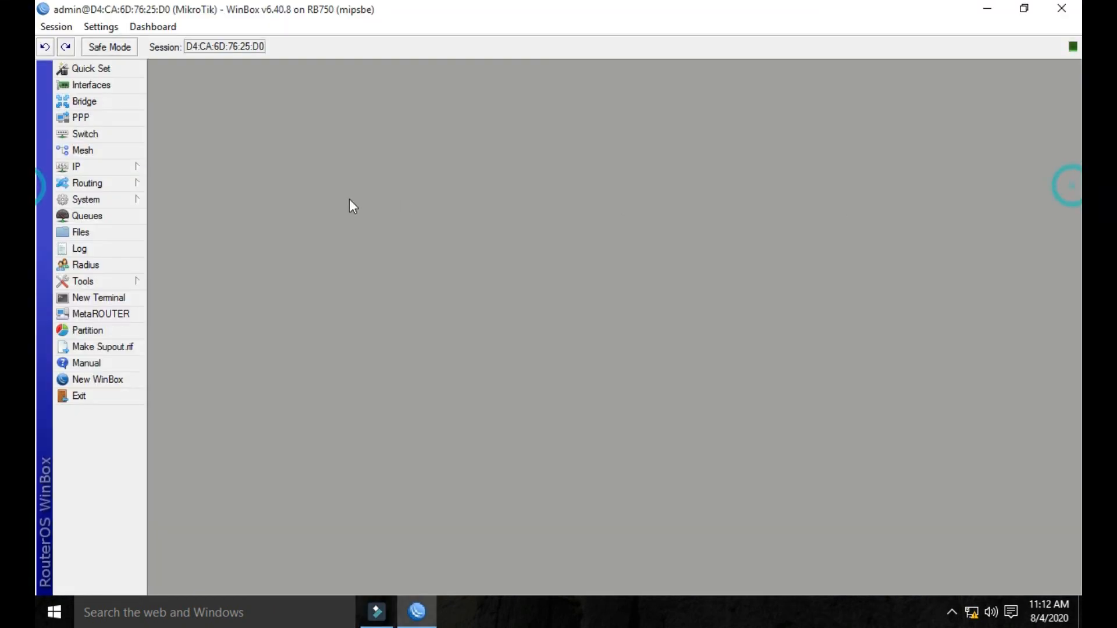
click(117, 165)
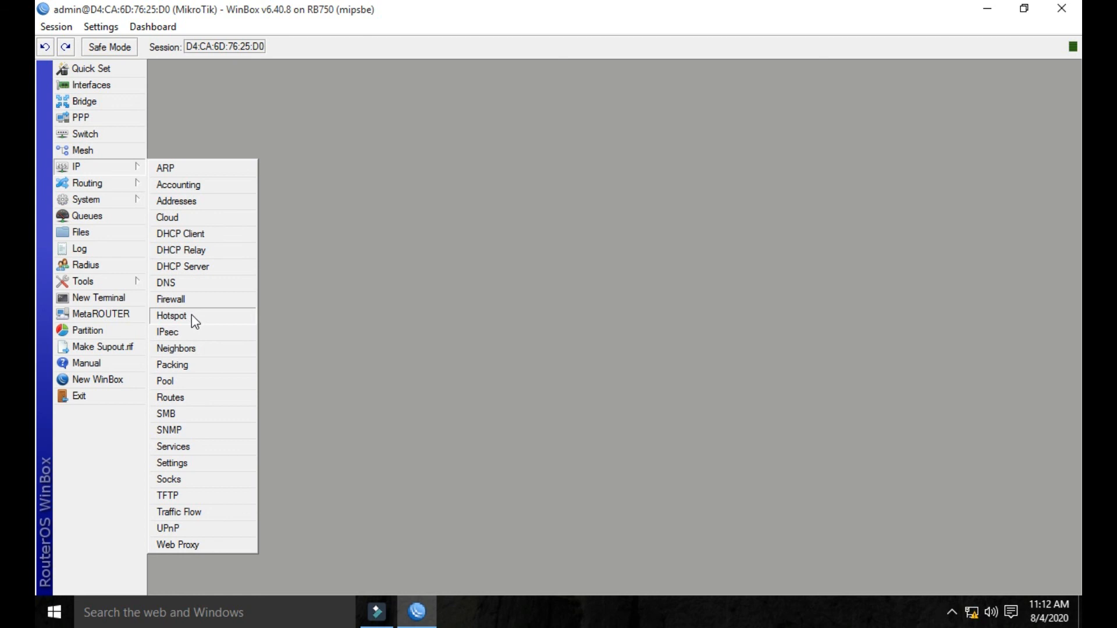
click(187, 380)
click(459, 263)
drag(426, 186, 391, 149)
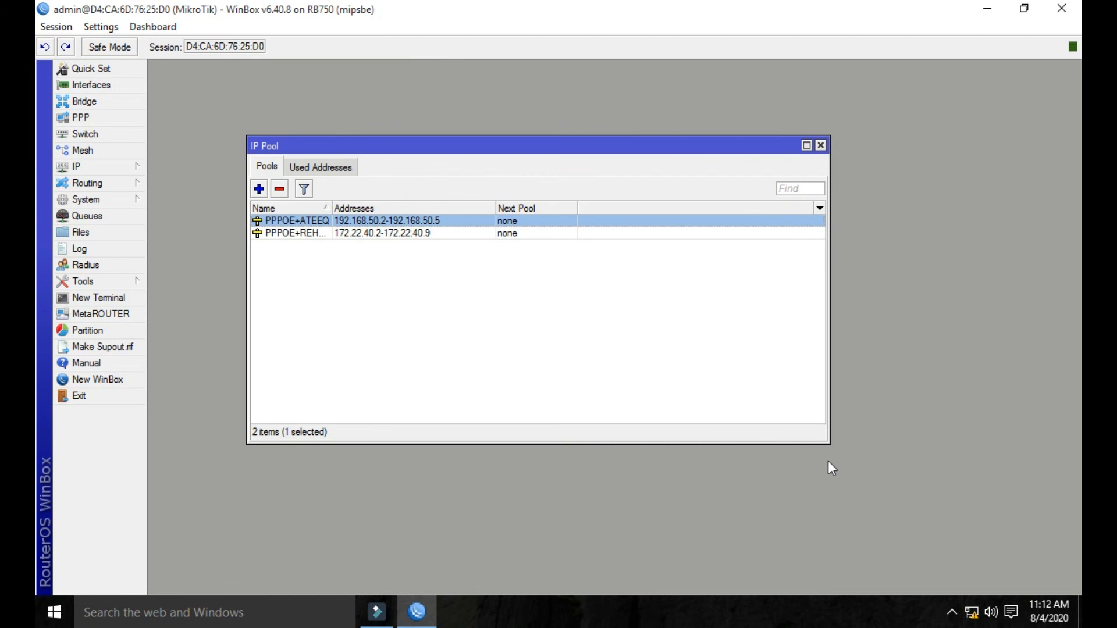
drag(829, 442, 960, 476)
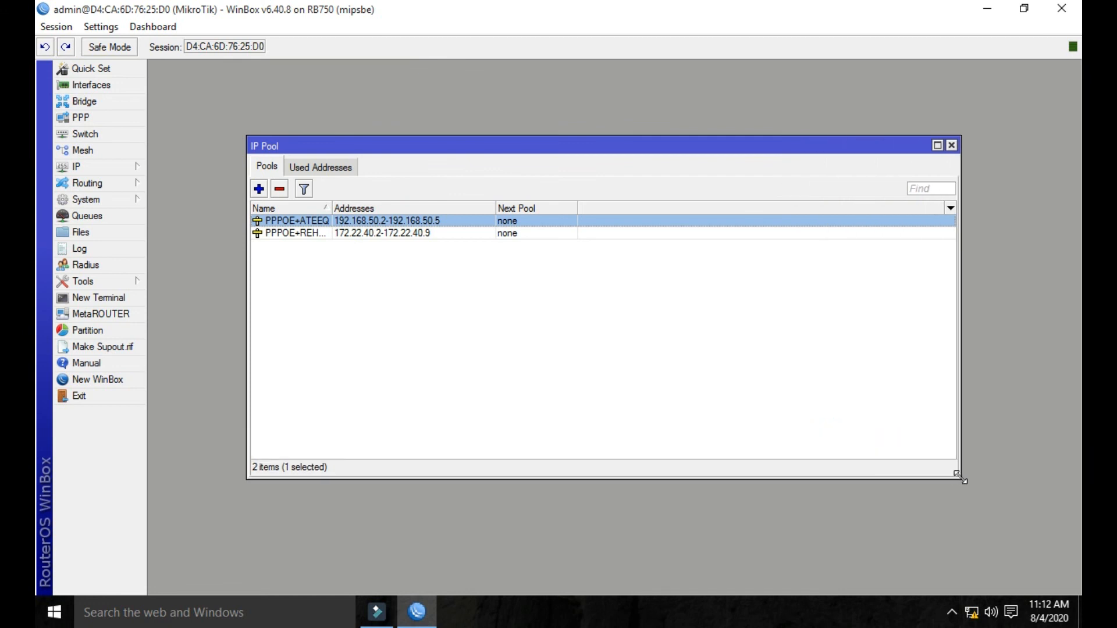
- Widen the pool list's Name column and examine both PPPoE pools' full names and address ranges
click(418, 232)
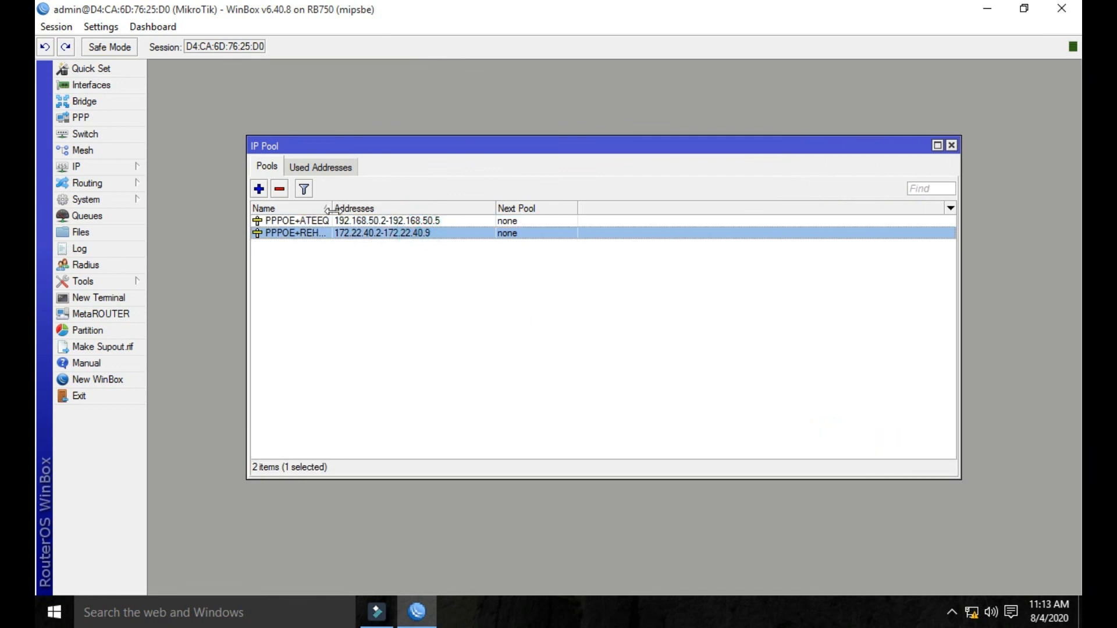
click(329, 208)
drag(333, 208, 450, 225)
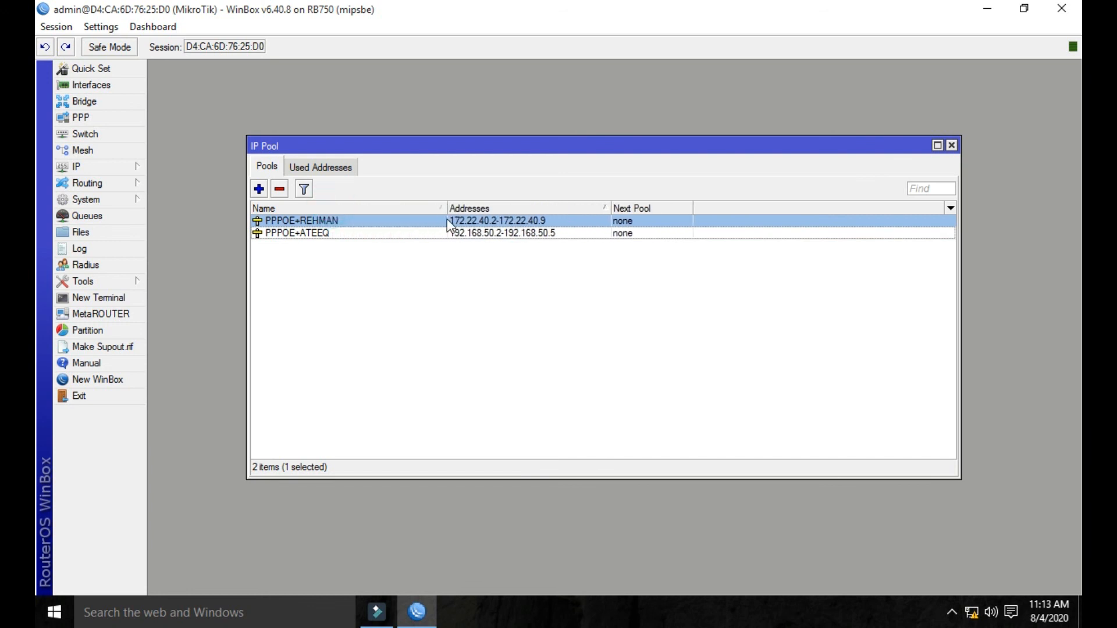
click(289, 233)
click(290, 222)
click(289, 250)
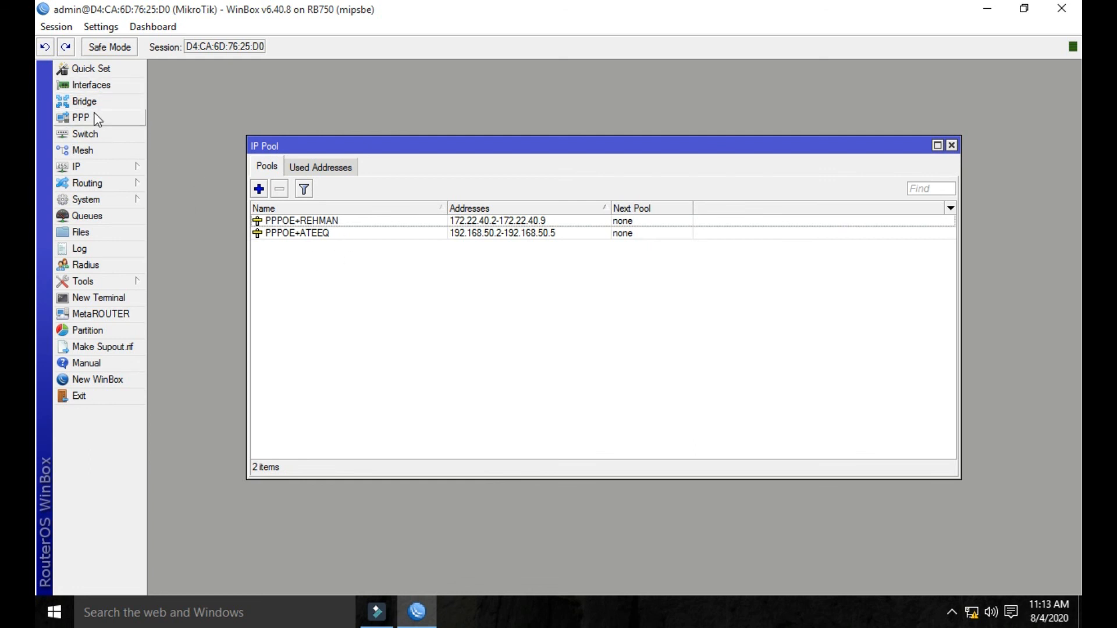
drag(446, 208, 412, 214)
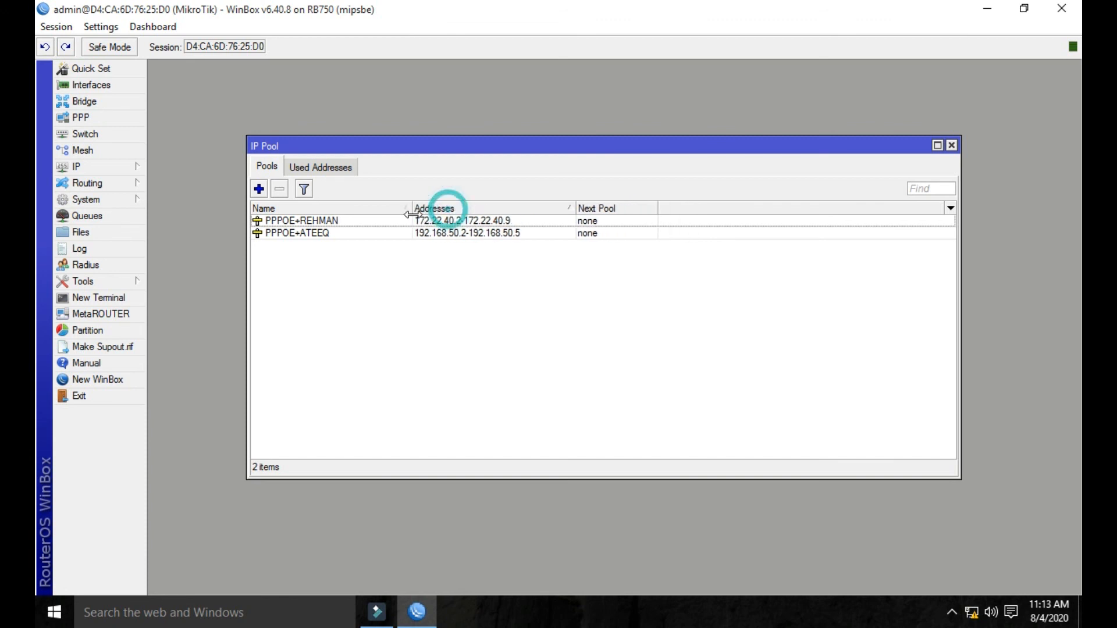
click(432, 291)
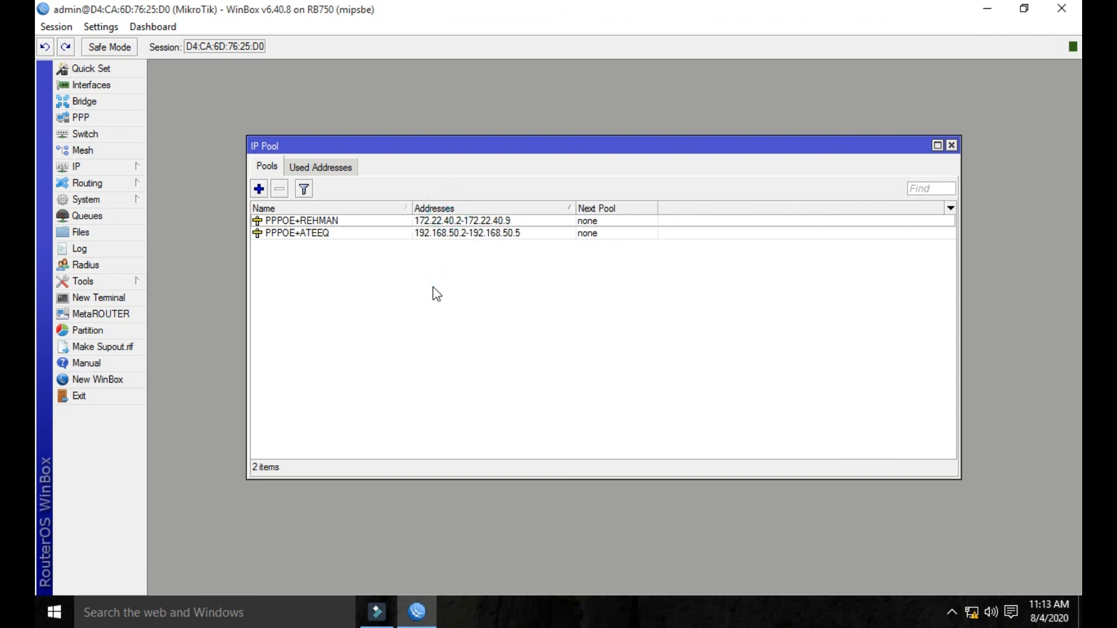